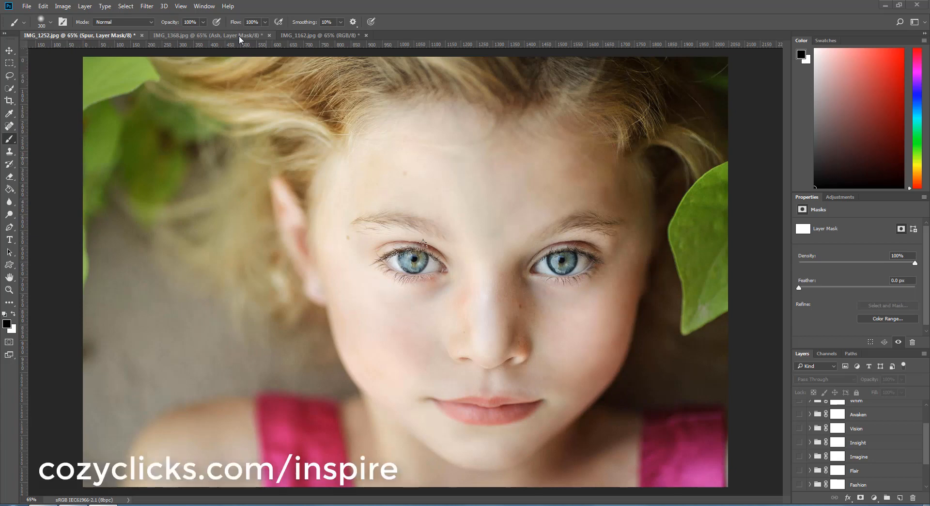
# Open the Actions panel for IMG_1252.jpg
pyautogui.click(204, 6)
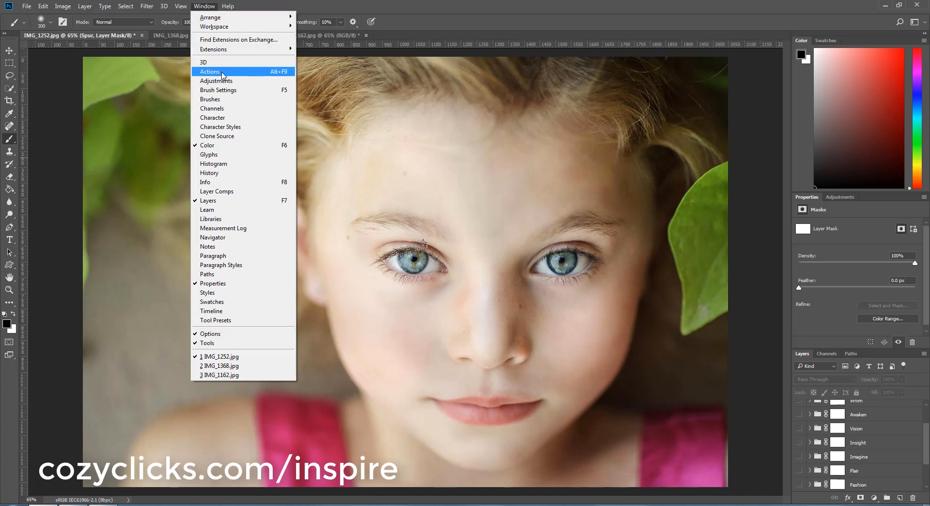
pyautogui.click(206, 76)
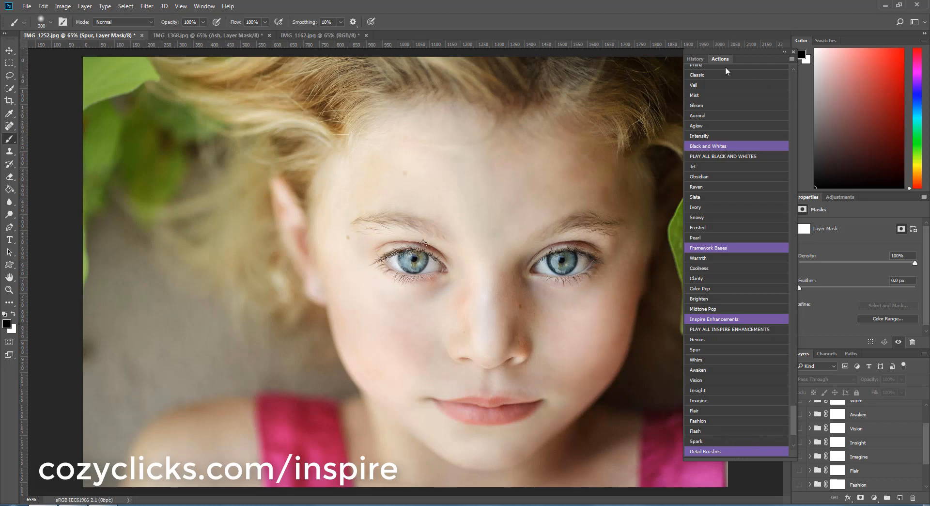
pyautogui.scroll(1, 721, 128)
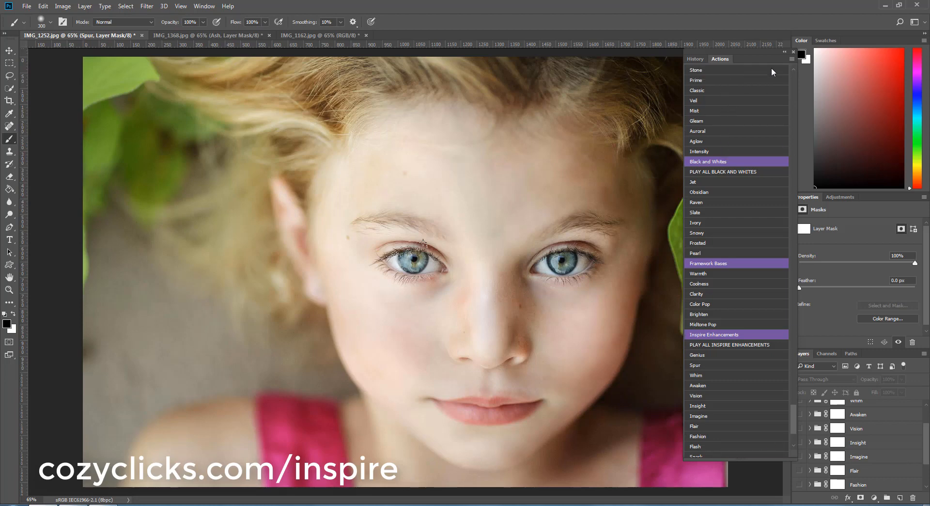
# Turn Button Mode off to view the actions as an expandable list, and turn Button Mode back on
pyautogui.click(792, 59)
pyautogui.click(808, 63)
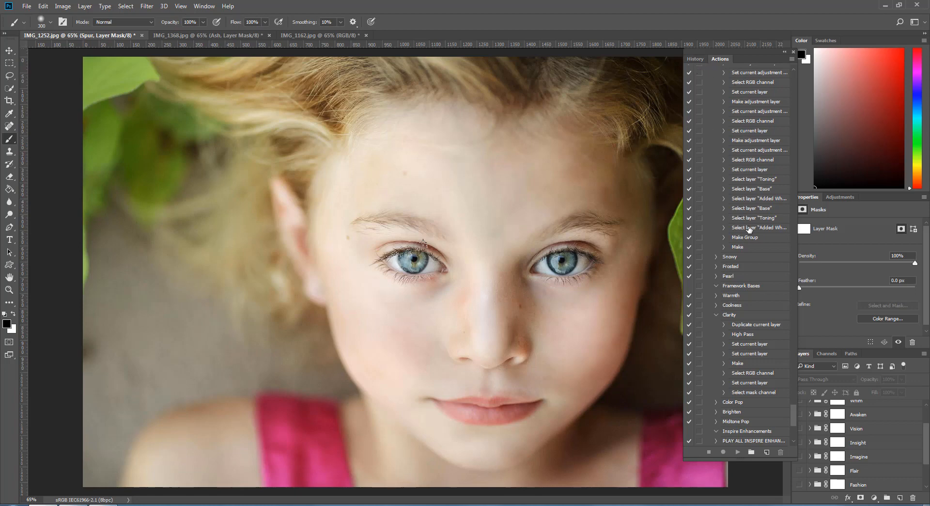
pyautogui.click(792, 59)
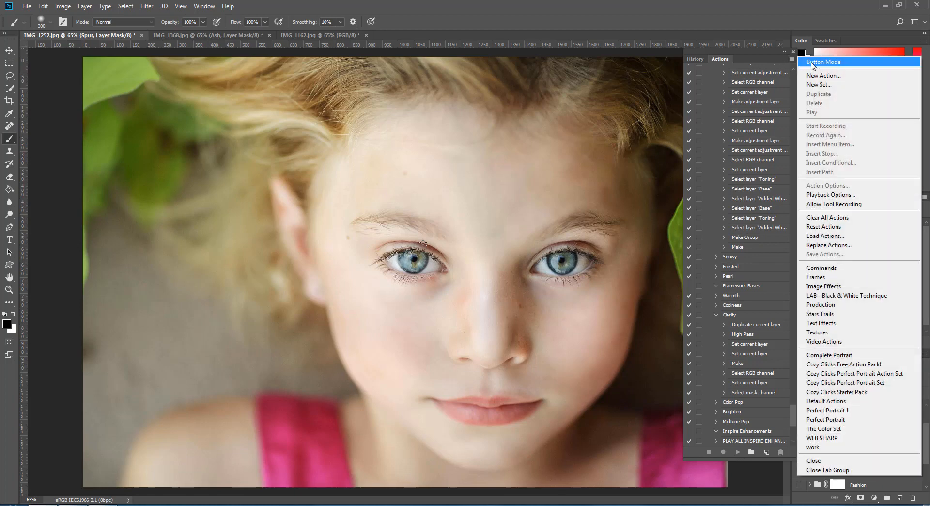
pyautogui.click(813, 66)
# Look through the Cozy Clicks Inspiration Collection actions from One Click Finishes down to Detail Brushes, and close the Actions panel
pyautogui.scroll(3, 740, 139)
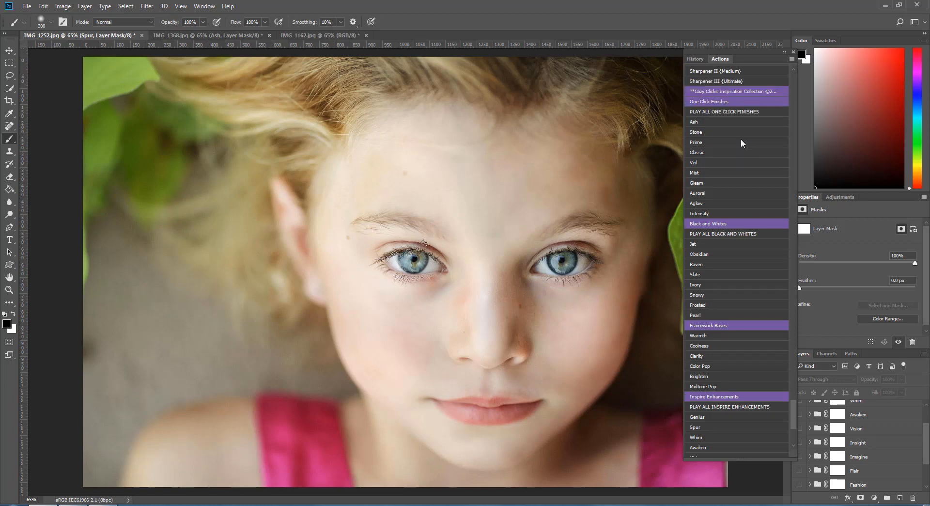
pyautogui.scroll(-2, 741, 139)
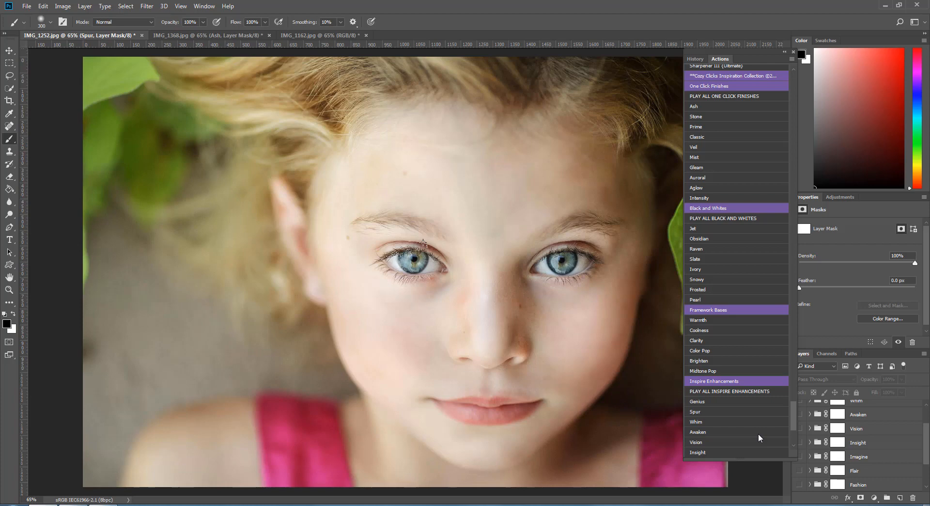
pyautogui.scroll(-4, 745, 418)
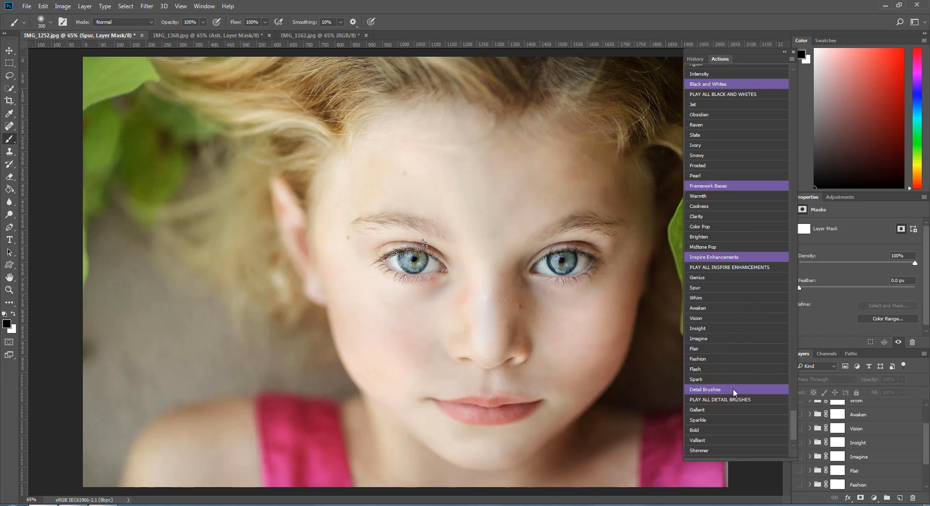
pyautogui.scroll(-1, 733, 388)
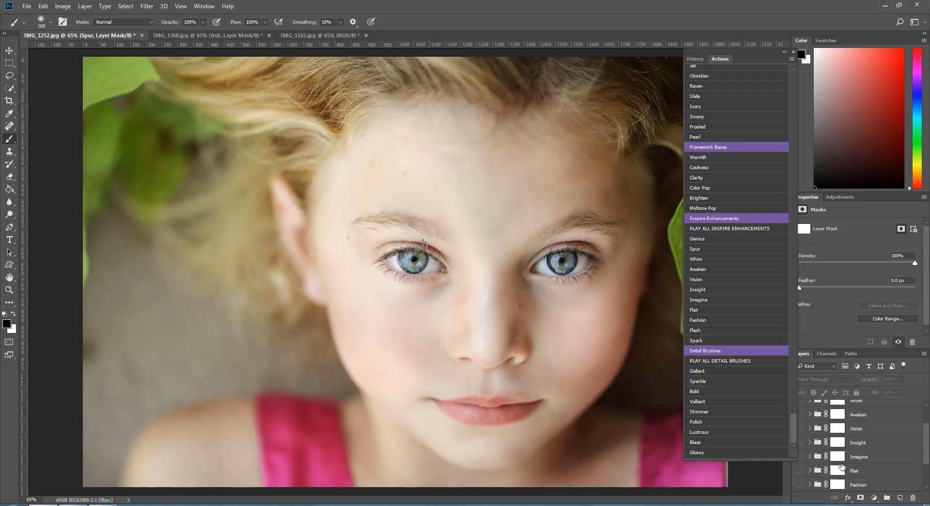
pyautogui.click(792, 49)
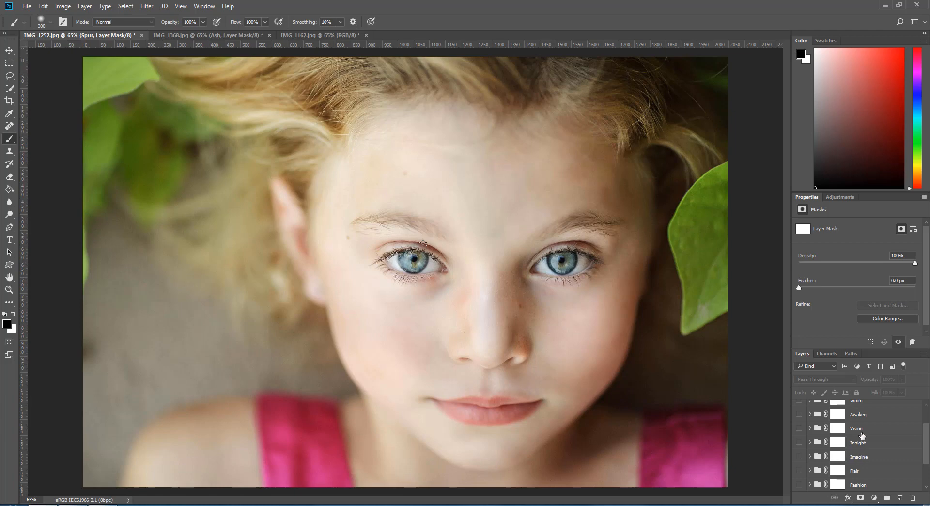
# Preview the Genius, Spur, Whim and Awaken layer groups by showing and hiding each one in turn
pyautogui.scroll(-2, 861, 437)
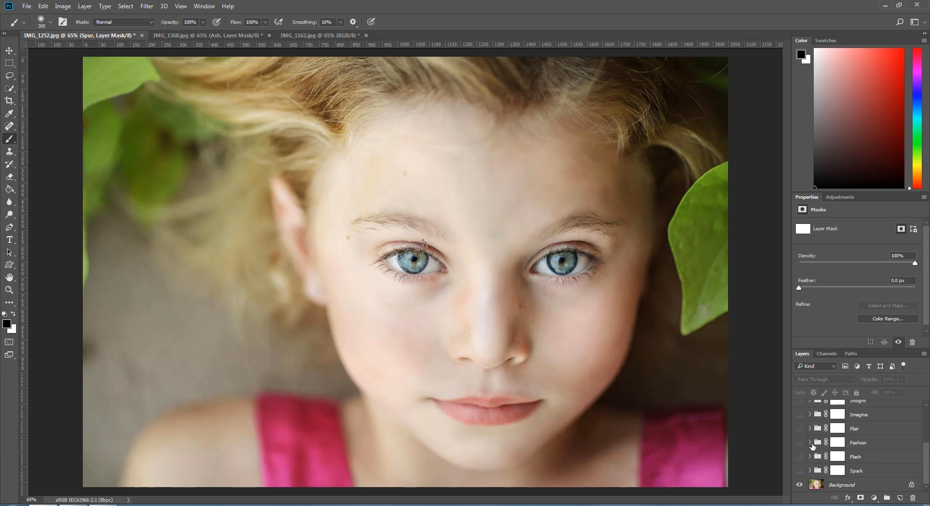
pyautogui.scroll(3, 836, 441)
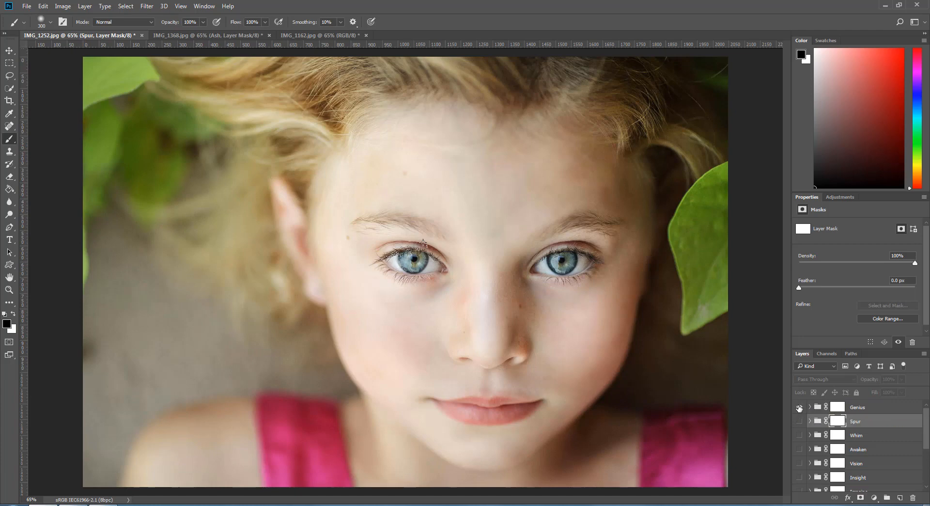
pyautogui.click(800, 407)
pyautogui.click(799, 408)
pyautogui.click(800, 421)
pyautogui.click(799, 421)
pyautogui.click(799, 435)
pyautogui.click(799, 435)
pyautogui.click(800, 449)
pyautogui.scroll(-1, 800, 449)
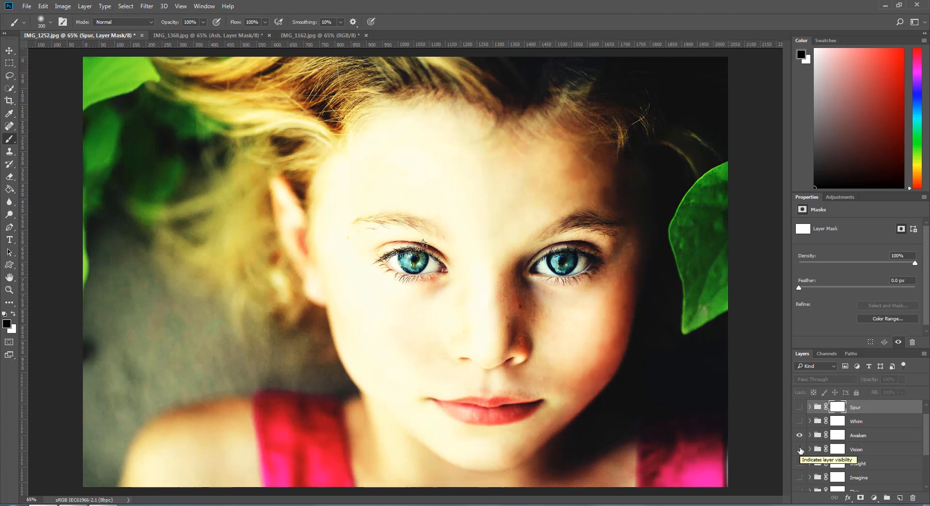
pyautogui.click(799, 435)
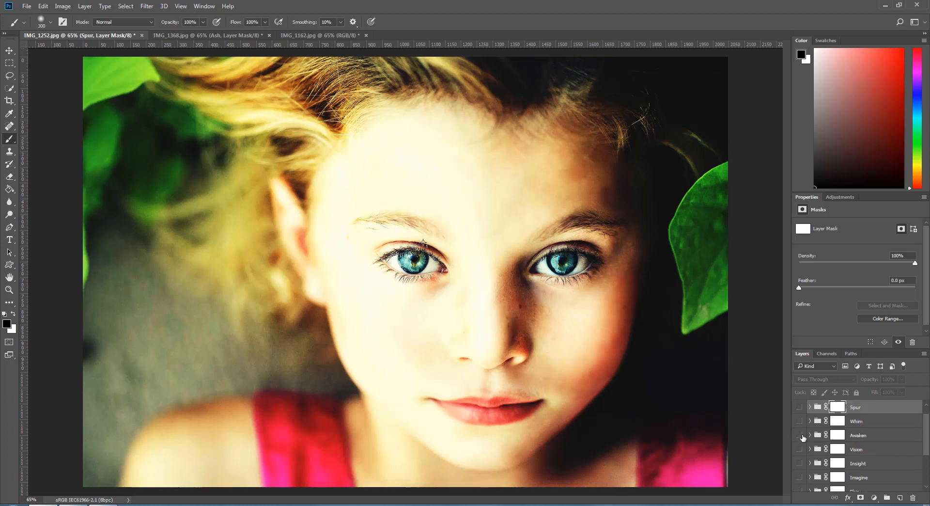
# Preview the Vision, Insight and Imagine layer groups by showing and hiding each one in turn
pyautogui.click(799, 449)
pyautogui.click(799, 450)
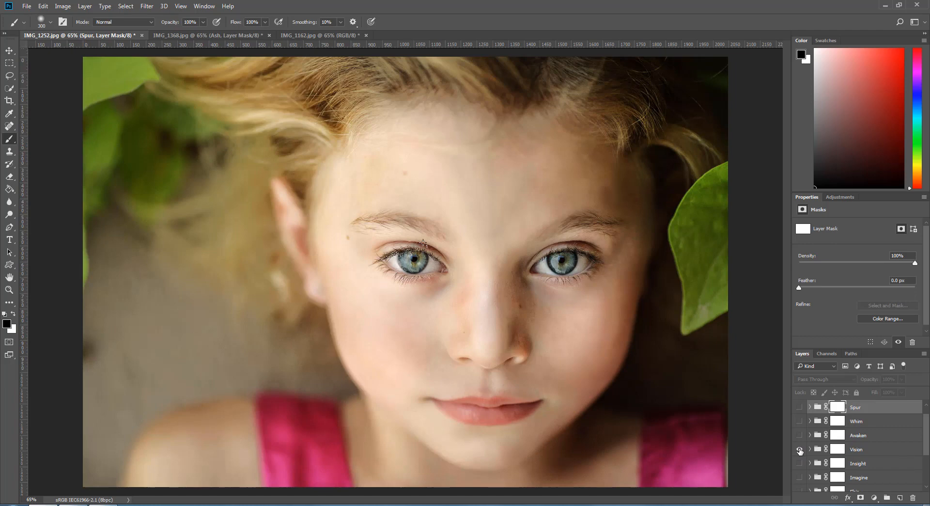
pyautogui.click(799, 449)
pyautogui.click(800, 463)
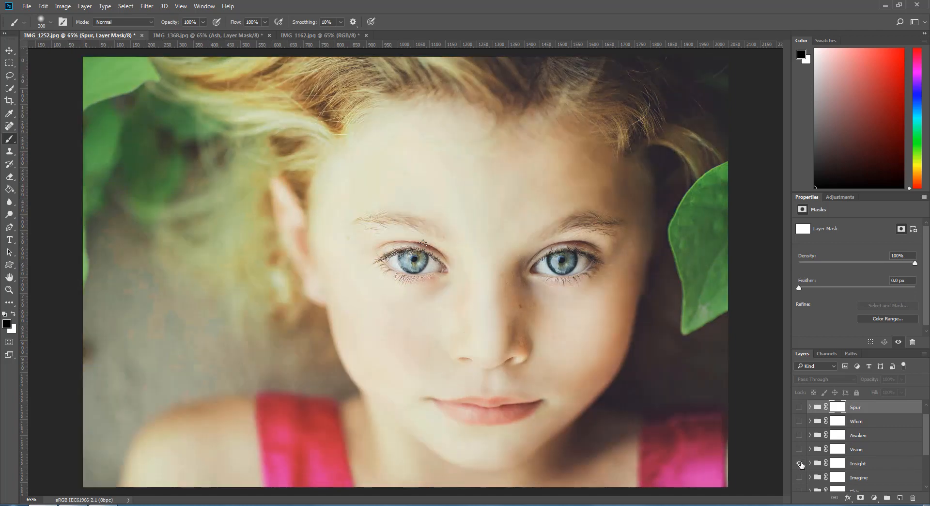
pyautogui.click(800, 463)
pyautogui.scroll(-2, 806, 462)
pyautogui.click(800, 449)
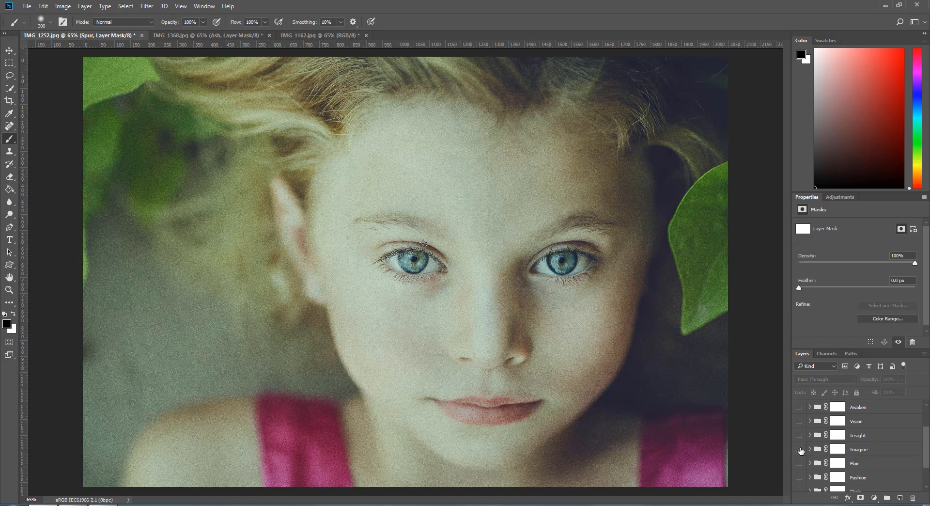
pyautogui.click(799, 449)
# Preview the Flair, Fashion, Flash and Spark layer groups by showing and hiding each one in turn
pyautogui.click(801, 464)
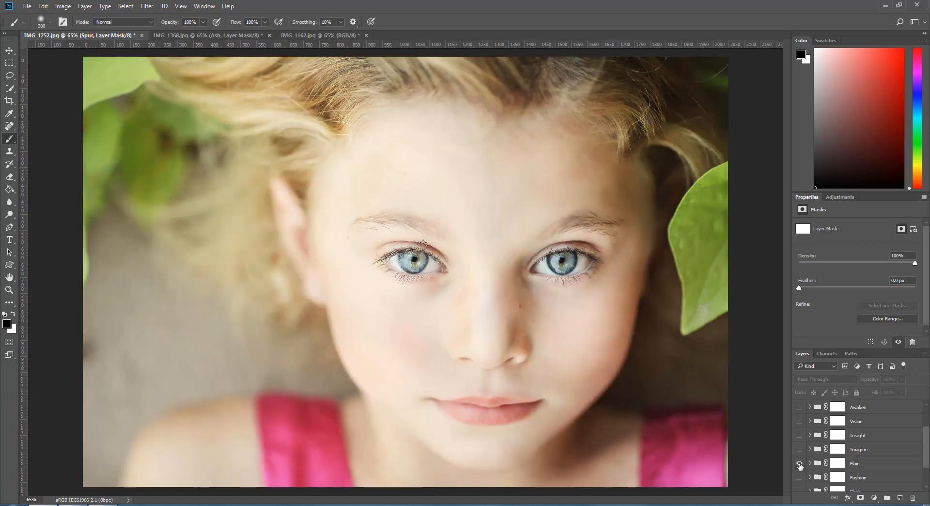
pyautogui.click(800, 463)
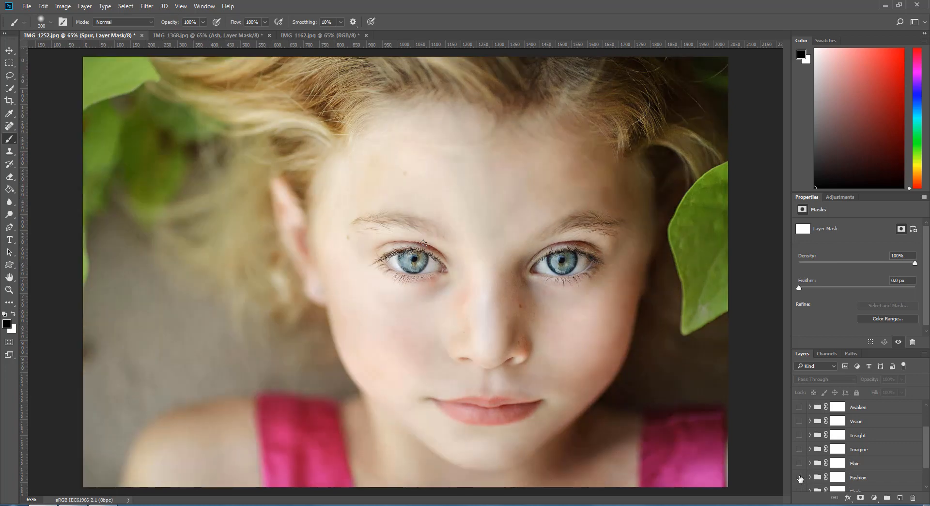
pyautogui.click(800, 478)
pyautogui.click(800, 479)
pyautogui.scroll(-2, 810, 462)
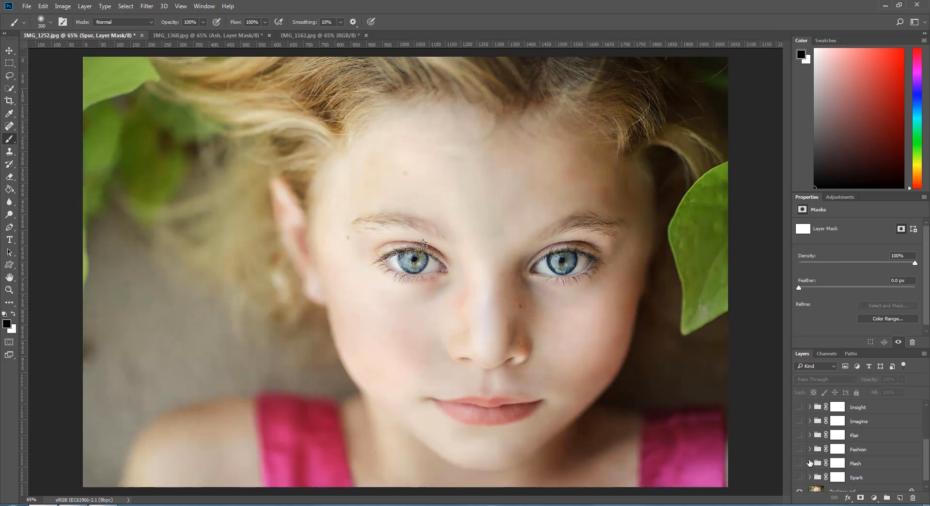
pyautogui.click(800, 463)
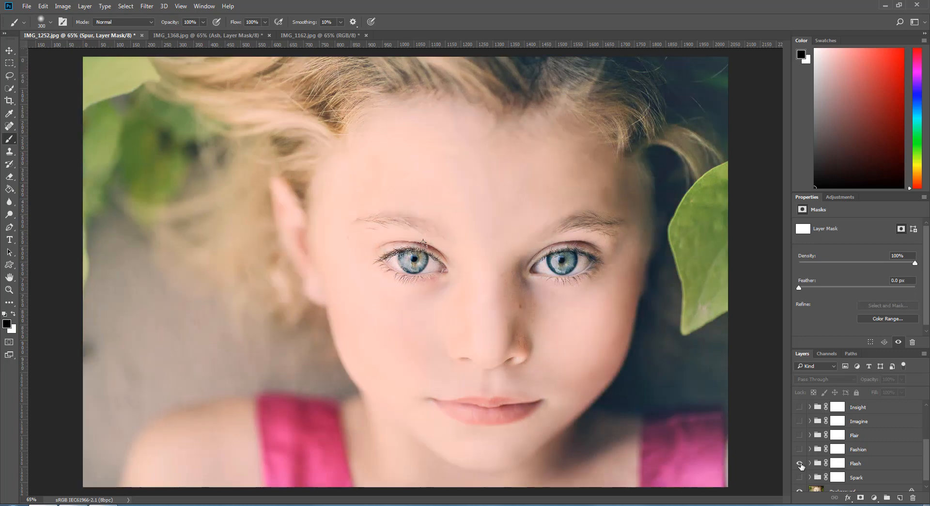
pyautogui.click(800, 463)
pyautogui.click(799, 477)
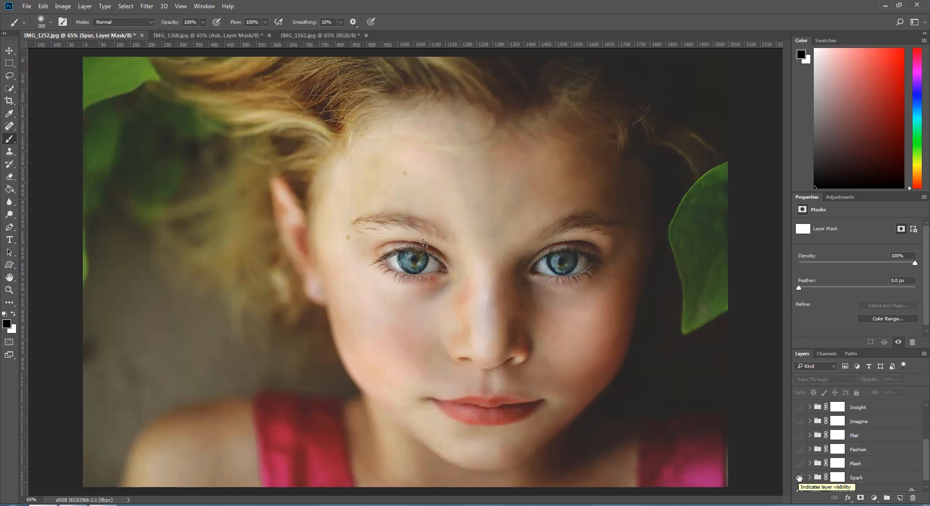
pyautogui.click(800, 477)
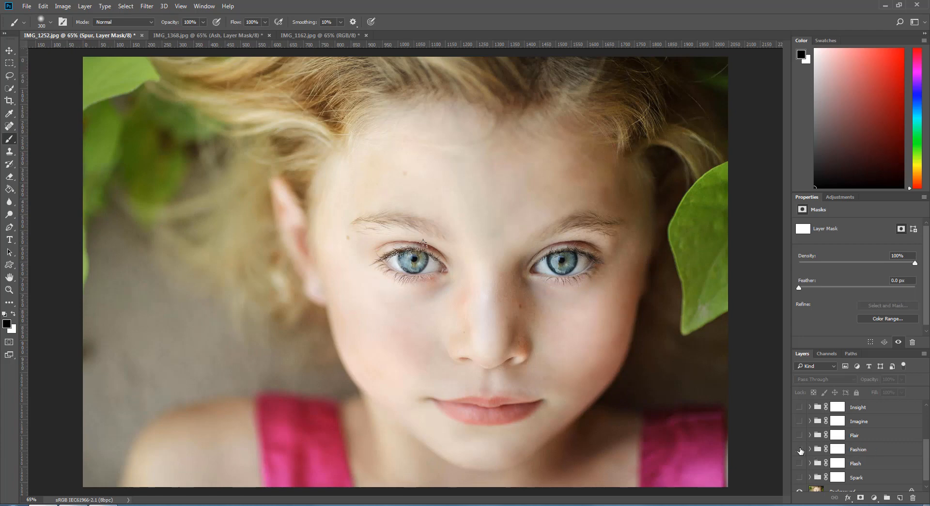
# Show the Fashion group, select its layer mask and reduce the group's opacity to 52%
pyautogui.click(800, 449)
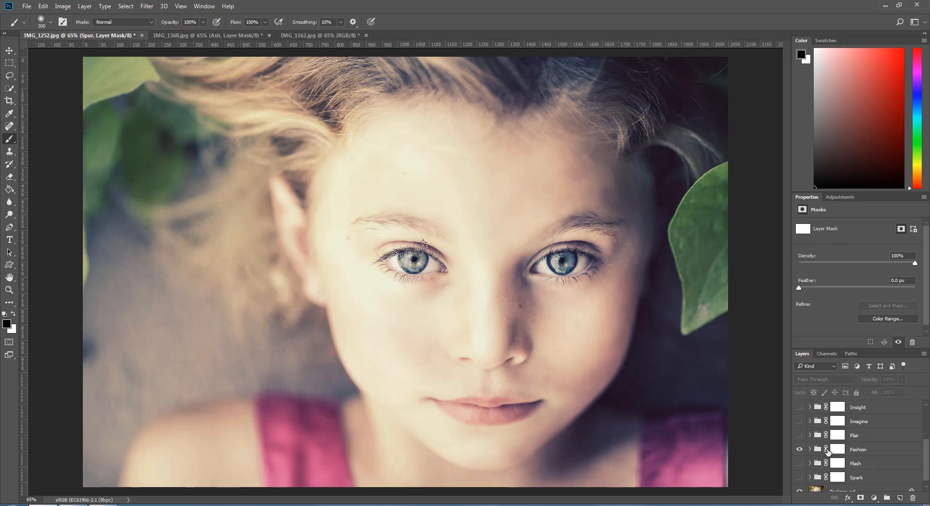
pyautogui.click(838, 449)
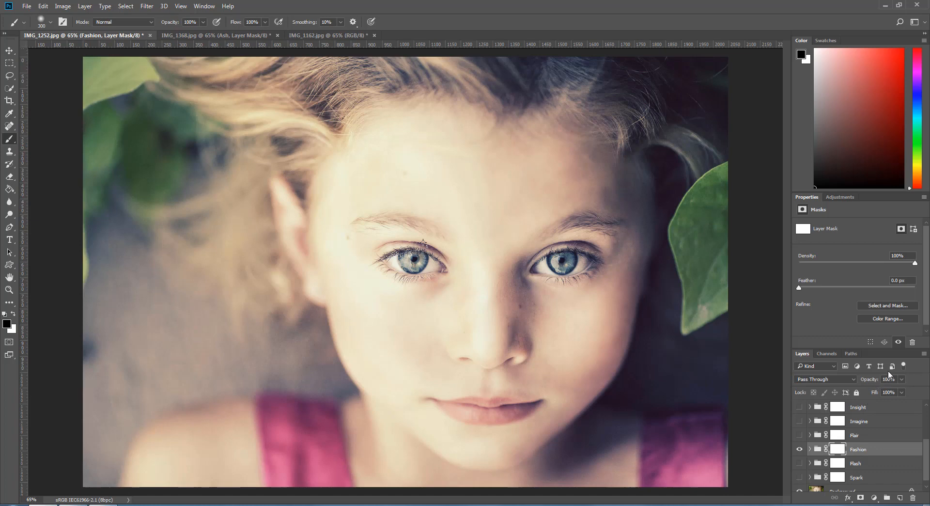
pyautogui.click(902, 379)
pyautogui.moveTo(903, 393); pyautogui.dragTo(880, 391)
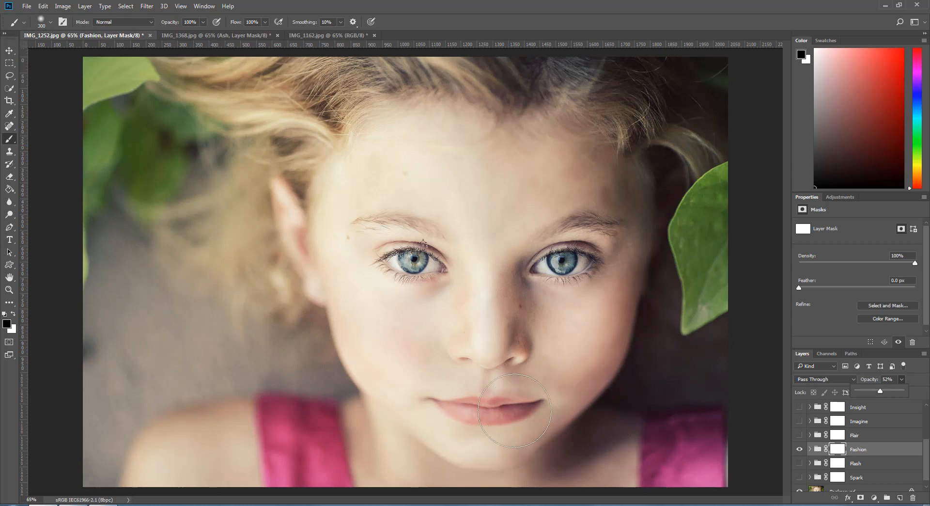
# Paint black on the Fashion group's mask over the lips and both pink shoulder straps with the 300 px brush
pyautogui.moveTo(516, 413); pyautogui.dragTo(458, 410)
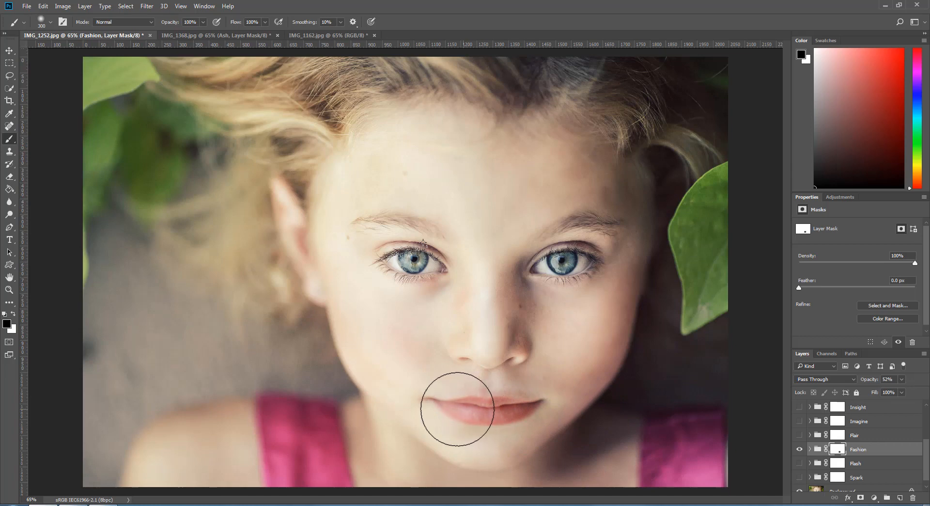
pyautogui.moveTo(295, 422); pyautogui.dragTo(312, 466)
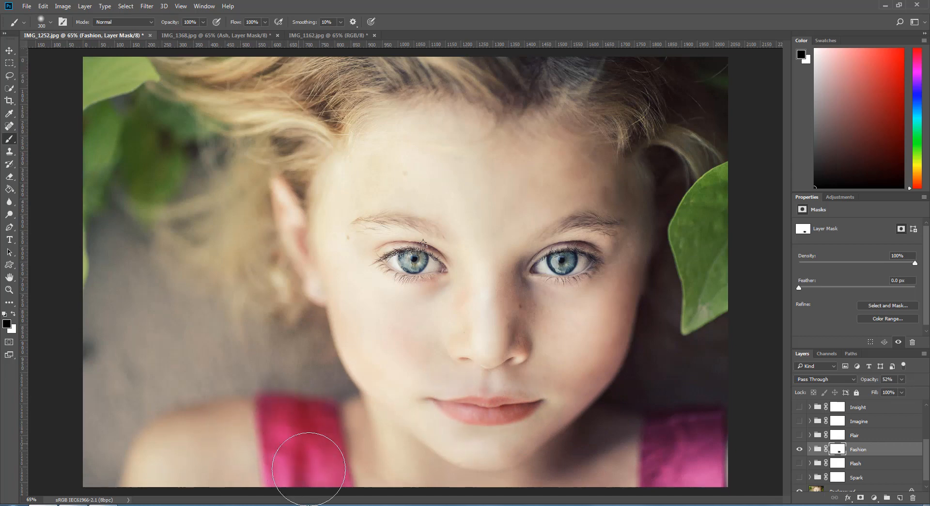
pyautogui.moveTo(675, 446)
pyautogui.mouseDown()
pyautogui.moveTo(680, 420)
pyautogui.moveTo(667, 455)
pyautogui.mouseUp()
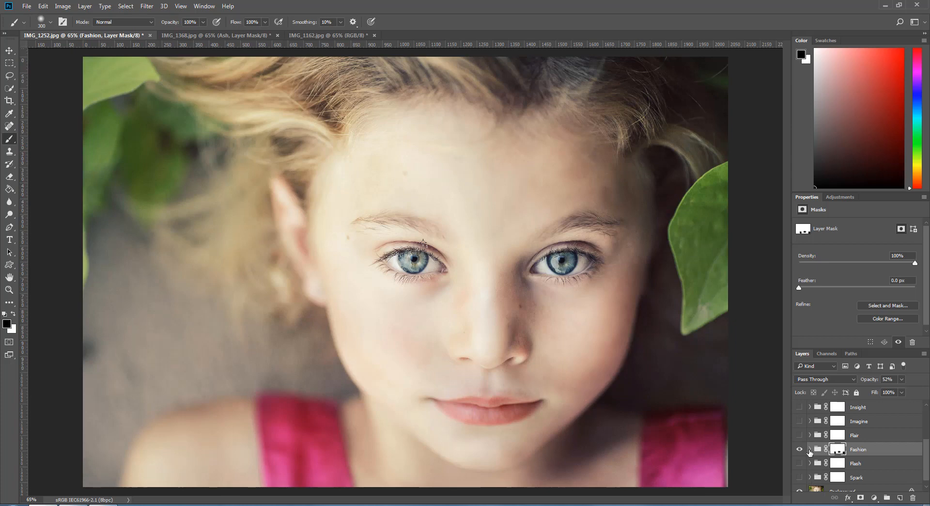
# Expand the Fashion group and preview the effect of its Contrast layer by hiding and showing it
pyautogui.click(809, 449)
pyautogui.scroll(-3, 845, 446)
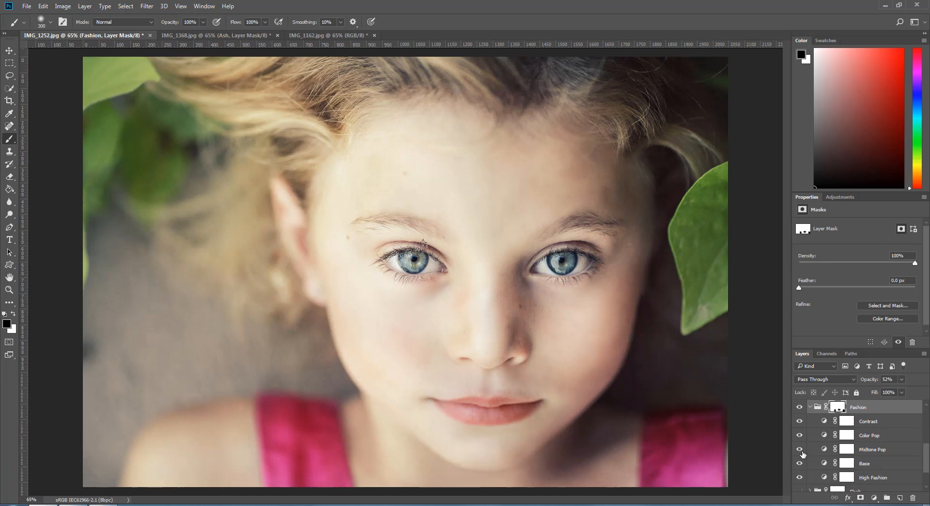
pyautogui.click(800, 423)
pyautogui.click(800, 422)
# Lower the opacity of the Contrast layer in the Fashion group to just under 50% and hide the layer
pyautogui.click(861, 426)
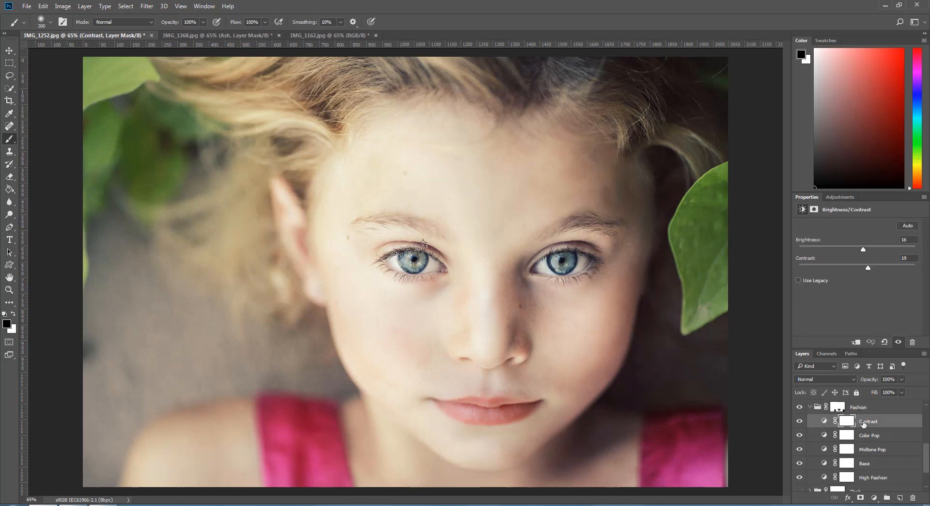
pyautogui.click(902, 379)
pyautogui.moveTo(903, 391); pyautogui.dragTo(877, 393)
pyautogui.click(799, 421)
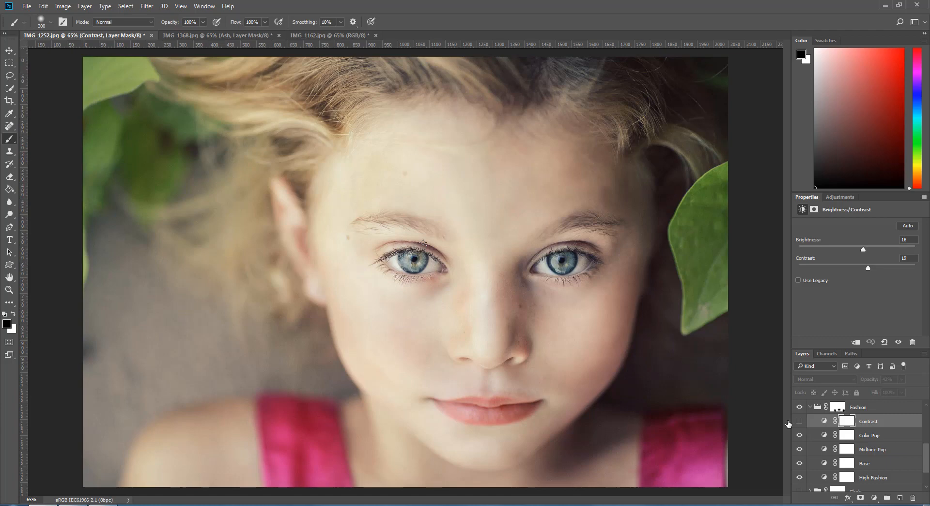
# Switch to IMG_1368.jpg, open the Actions panel and bring the One Click Finishes actions into view
pyautogui.click(195, 34)
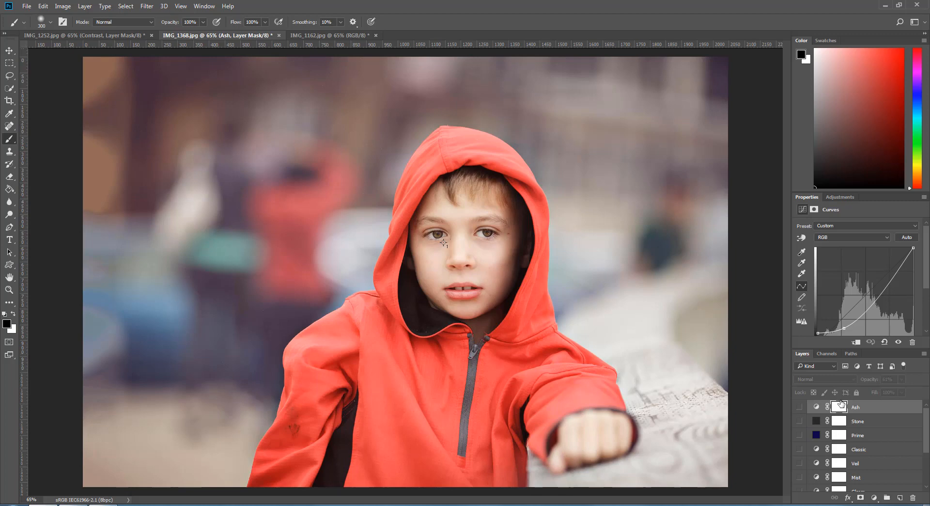
pyautogui.click(204, 6)
pyautogui.click(210, 72)
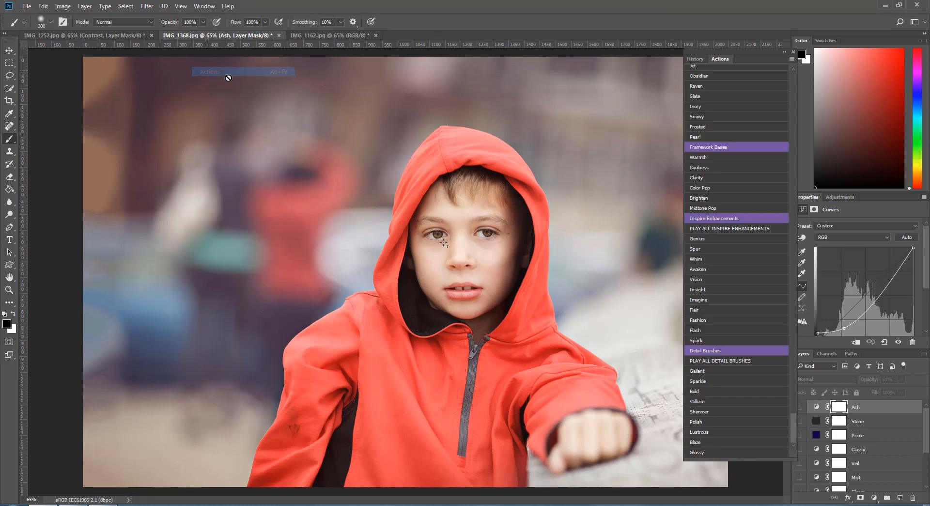
pyautogui.scroll(5, 714, 187)
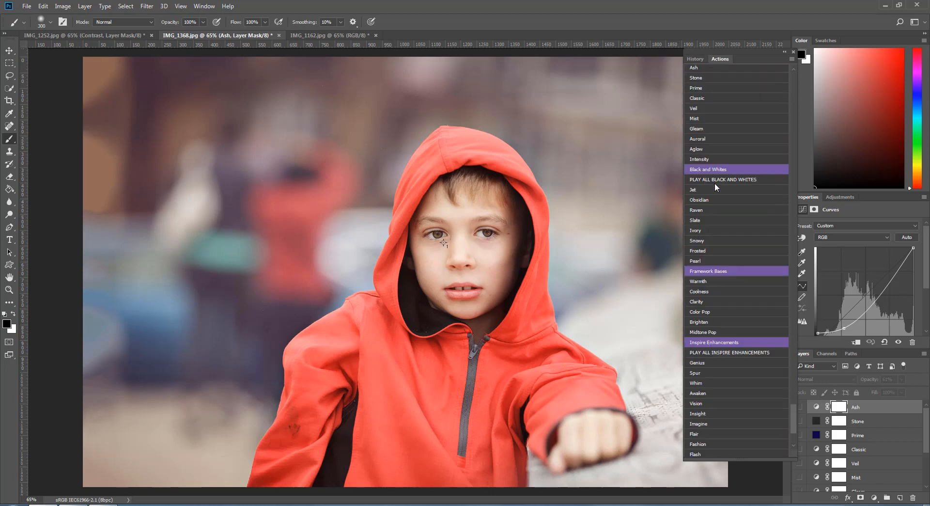
# Look over the One Click Finishes and Black and Whites actions in the list and close the Actions panel
pyautogui.scroll(1, 716, 187)
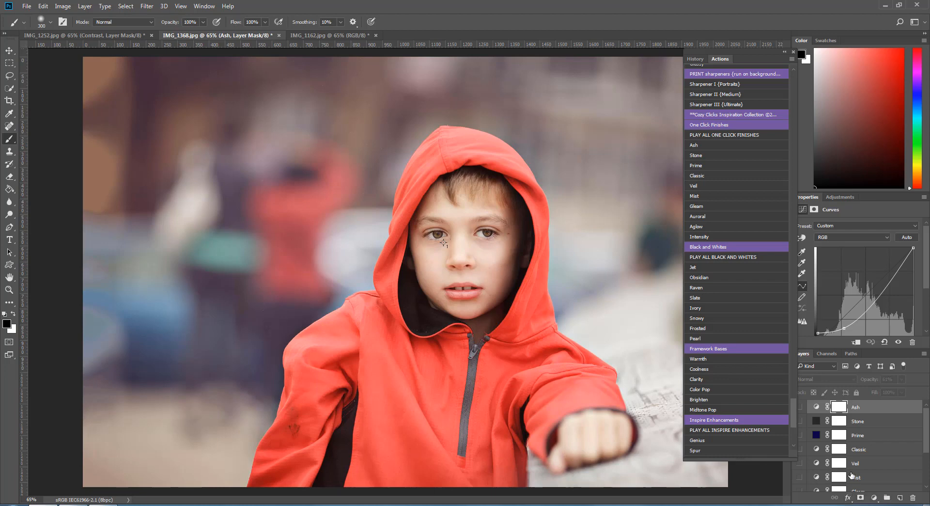
pyautogui.click(789, 60)
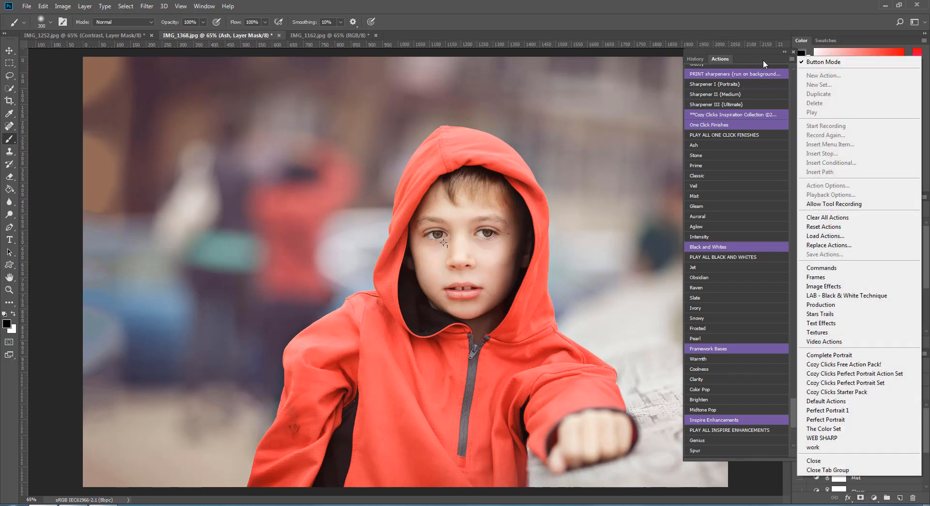
pyautogui.click(795, 52)
pyautogui.click(793, 52)
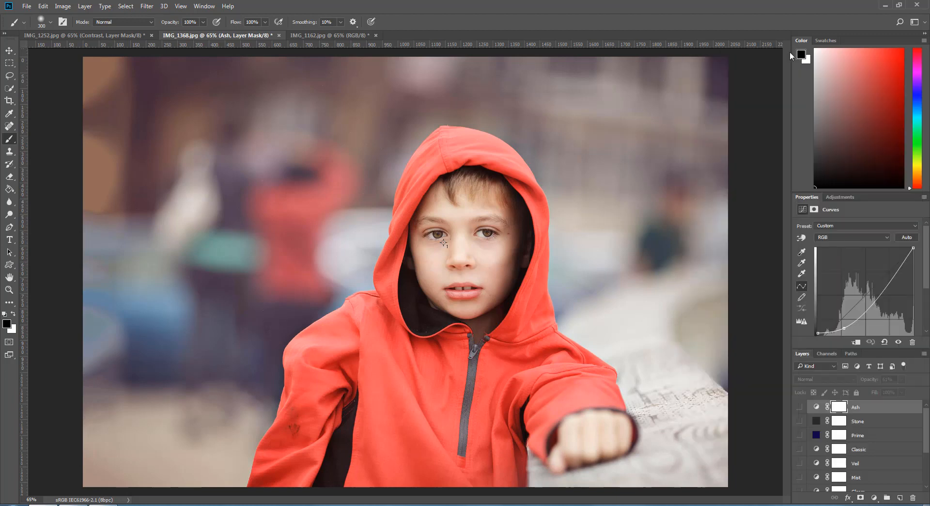
# Show the Intensity layer just above the Background and lower its opacity to 68%
pyautogui.scroll(-2, 849, 411)
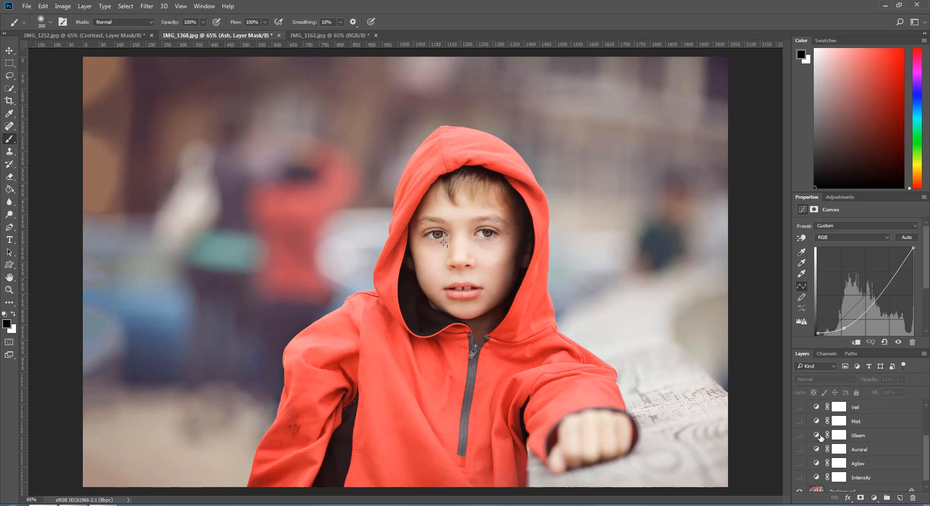
pyautogui.scroll(2, 820, 441)
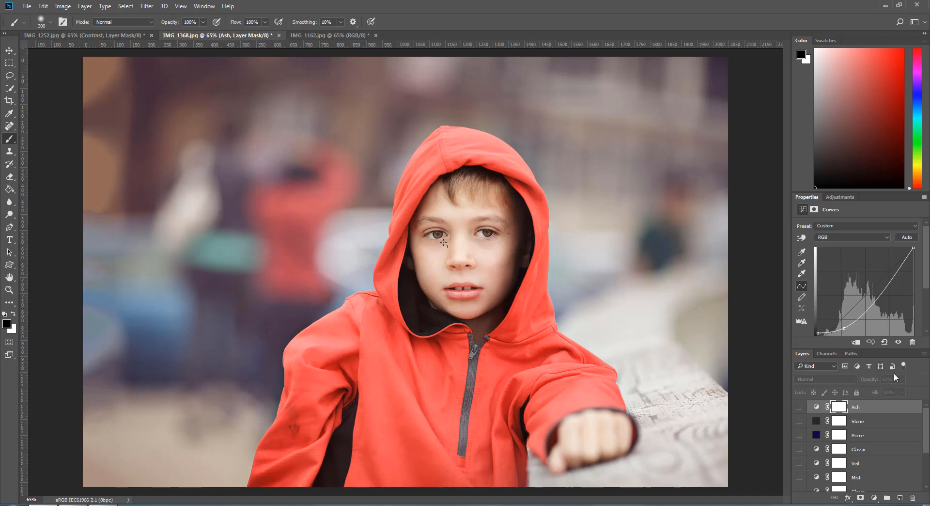
pyautogui.scroll(-3, 846, 439)
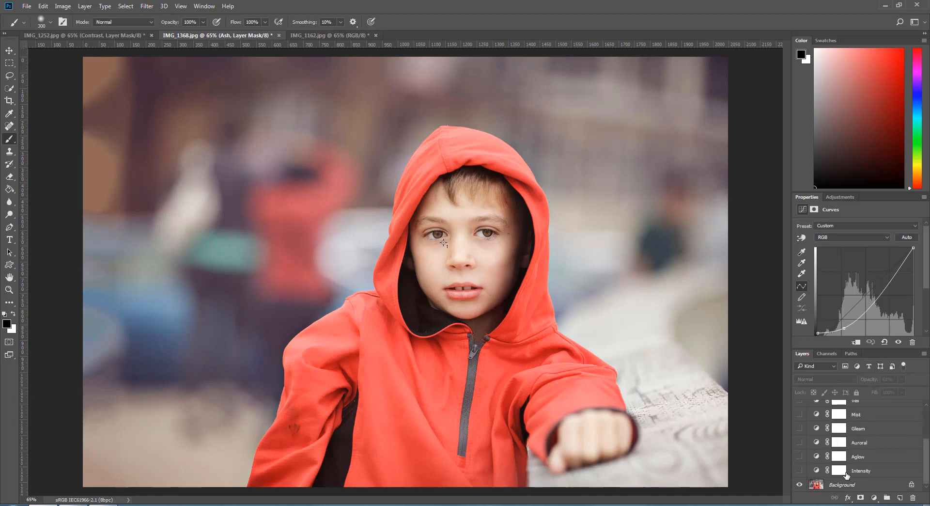
pyautogui.click(800, 470)
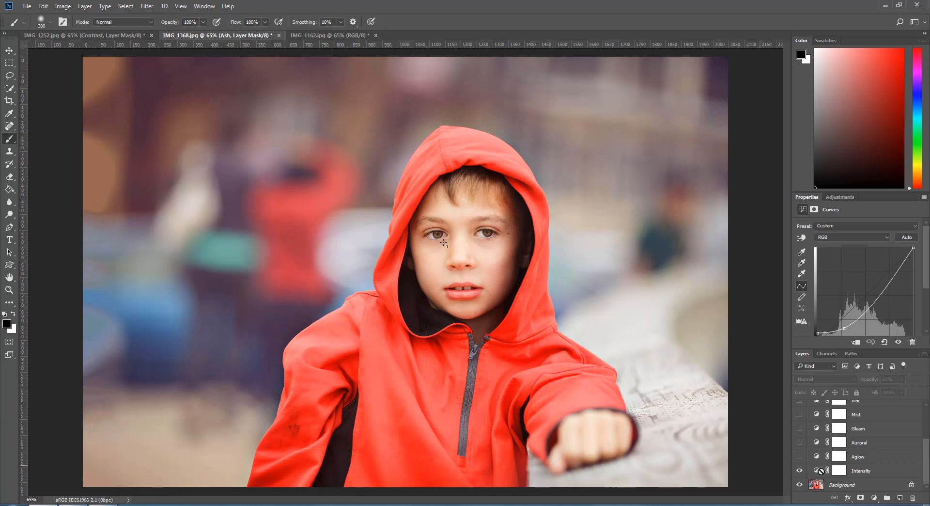
pyautogui.click(874, 473)
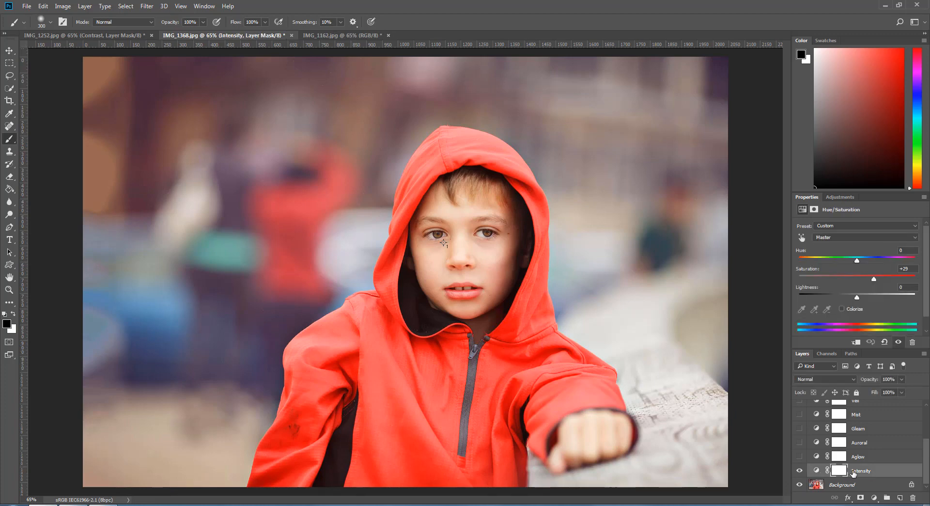
pyautogui.click(901, 379)
pyautogui.moveTo(894, 390); pyautogui.dragTo(890, 396)
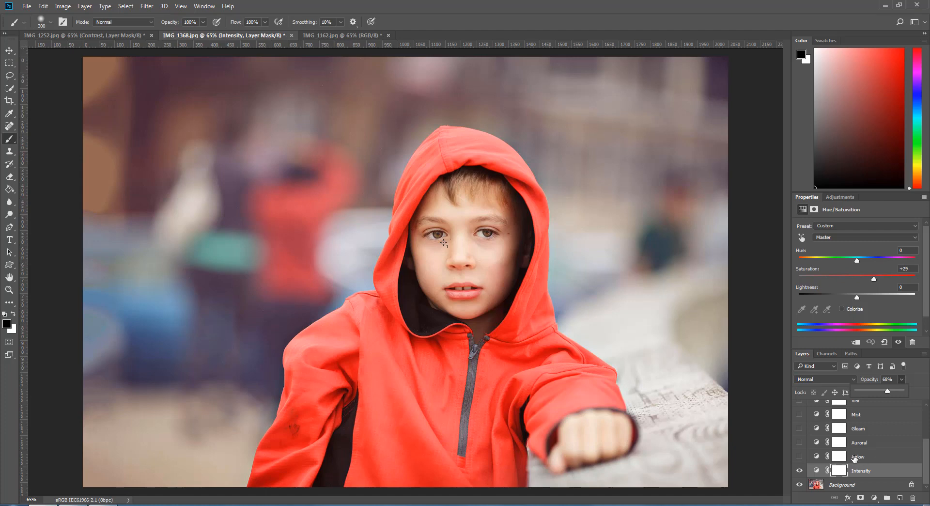
# Show the Stone layer and reduce its opacity to 29%
pyautogui.scroll(3, 847, 448)
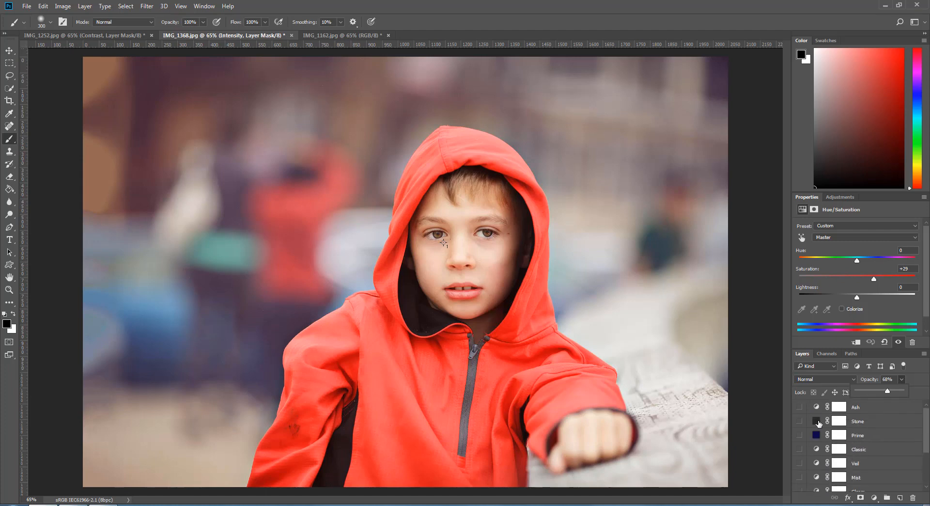
pyautogui.scroll(-3, 834, 455)
pyautogui.scroll(3, 806, 454)
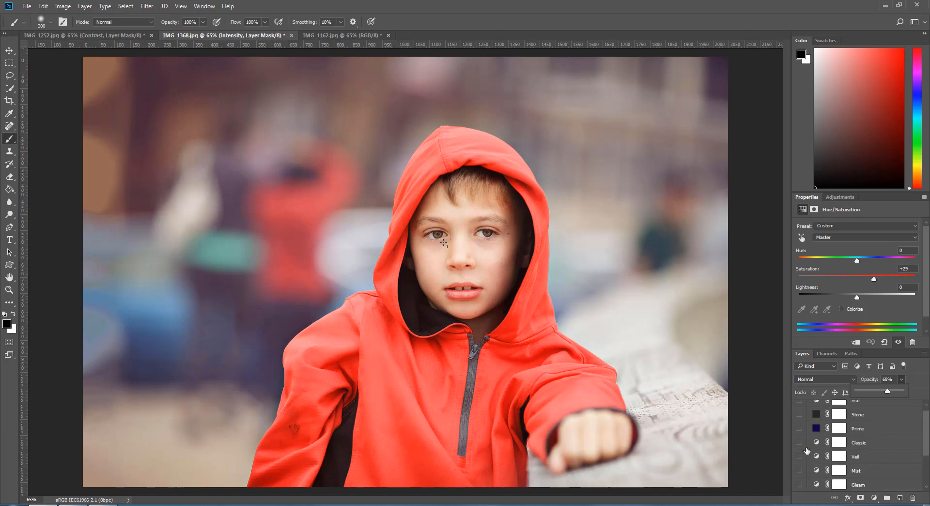
pyautogui.click(799, 421)
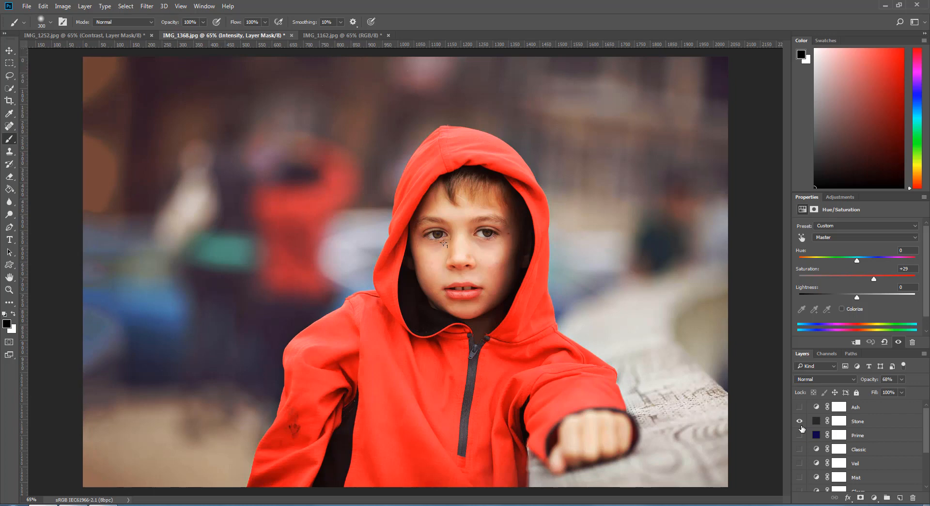
pyautogui.click(847, 427)
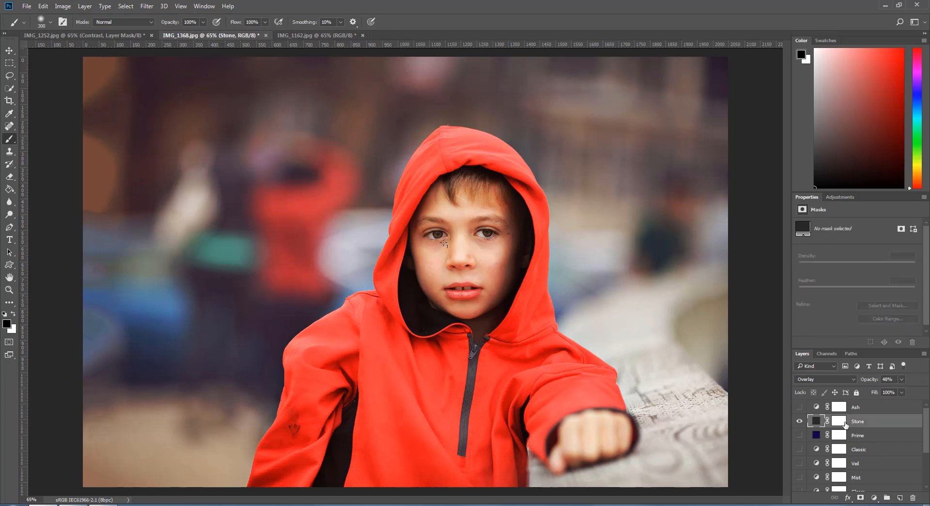
pyautogui.moveTo(901, 380); pyautogui.dragTo(891, 394)
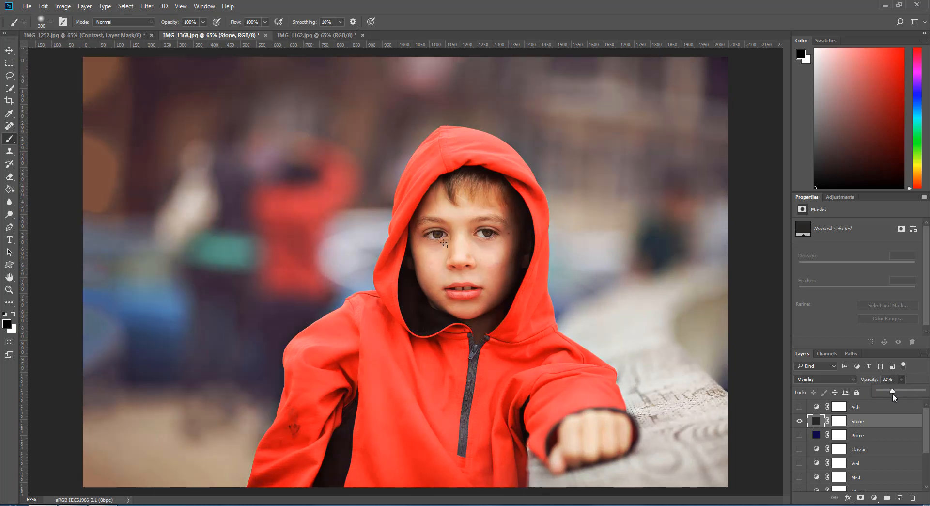
# Paint black on the Stone layer's mask over the lower part of the boy's face with the 300 px brush
pyautogui.click(838, 421)
pyautogui.click(838, 422)
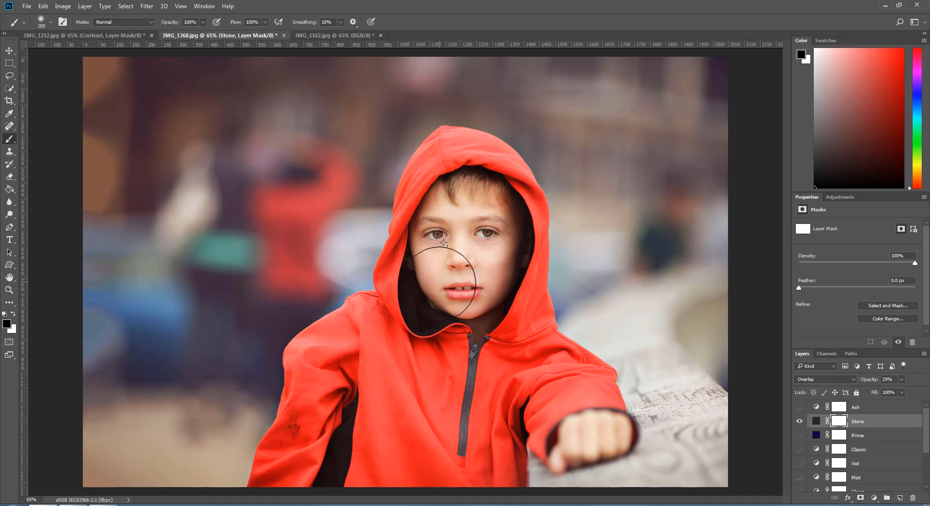
pyautogui.moveTo(438, 283)
pyautogui.mouseDown()
pyautogui.moveTo(458, 281)
pyautogui.moveTo(505, 326)
pyautogui.mouseUp()
# Switch to IMG_1162.jpg, open the Actions panel and bring the Detail Brushes actions into view
pyautogui.click(296, 37)
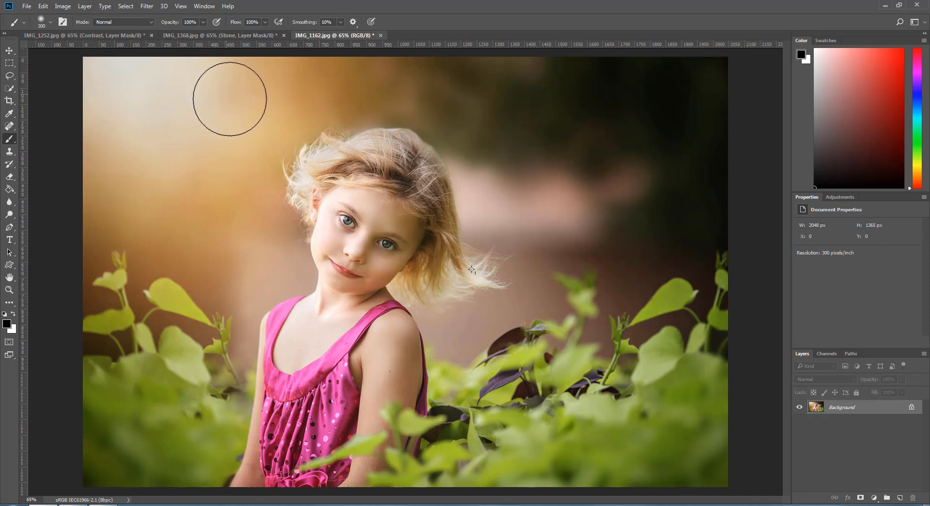
pyautogui.click(205, 7)
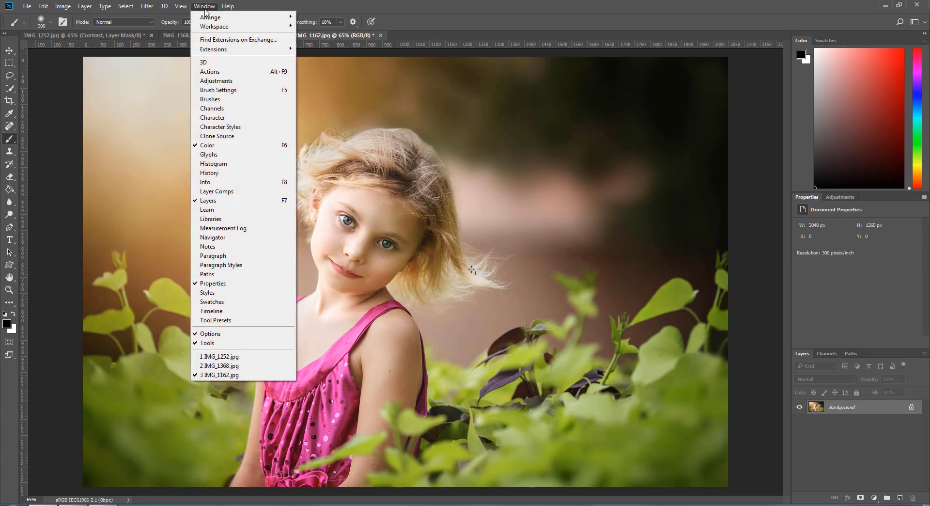
pyautogui.click(208, 73)
pyautogui.scroll(-5, 730, 234)
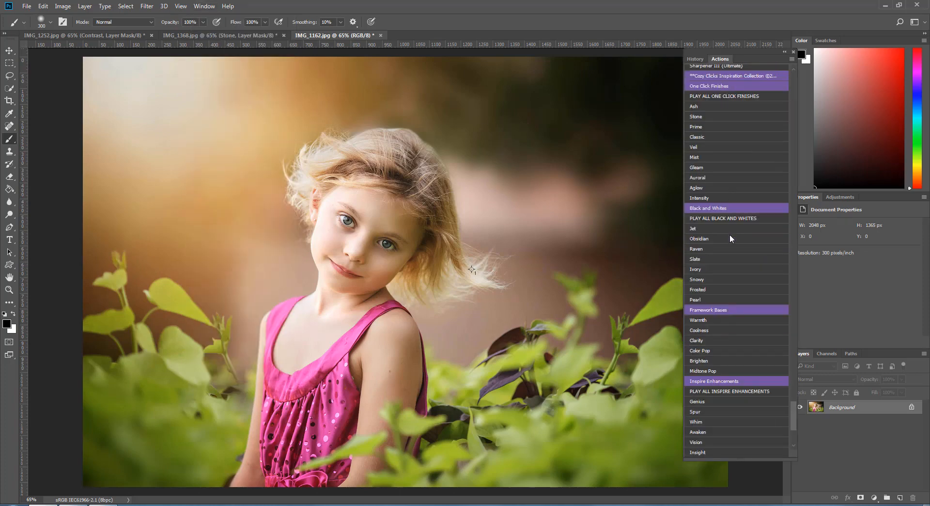
pyautogui.scroll(-3, 734, 269)
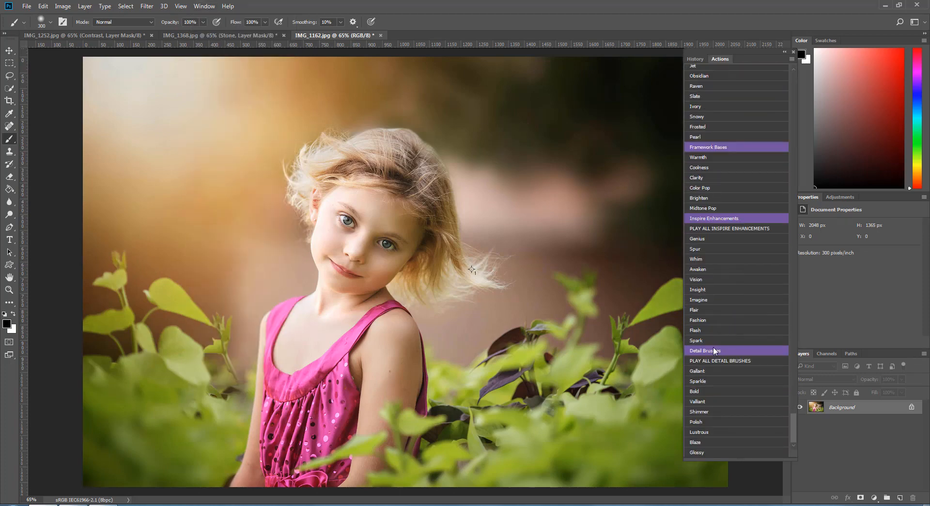
# Run PLAY ALL DETAIL BRUSHES, converting the Sparkle fill to a smart object, and close the Actions panel once it completes
pyautogui.click(703, 361)
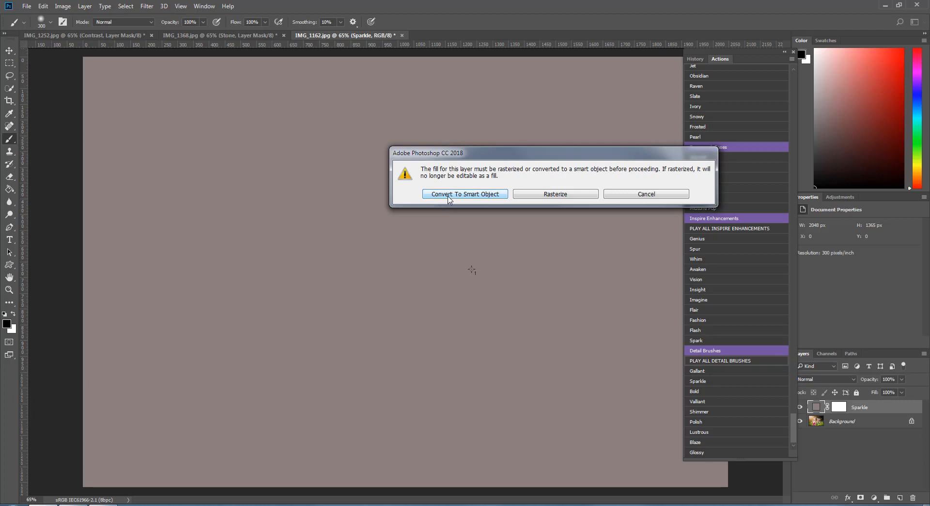
pyautogui.click(473, 196)
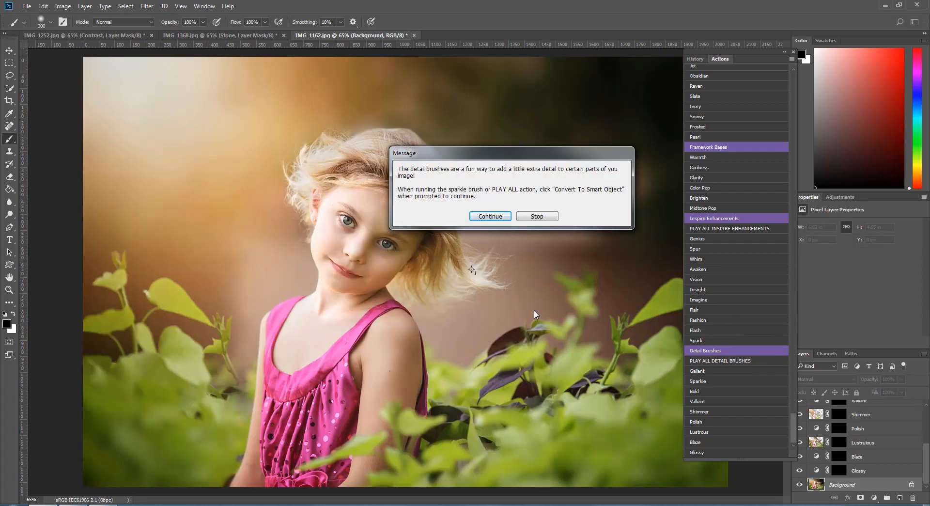
pyautogui.click(490, 216)
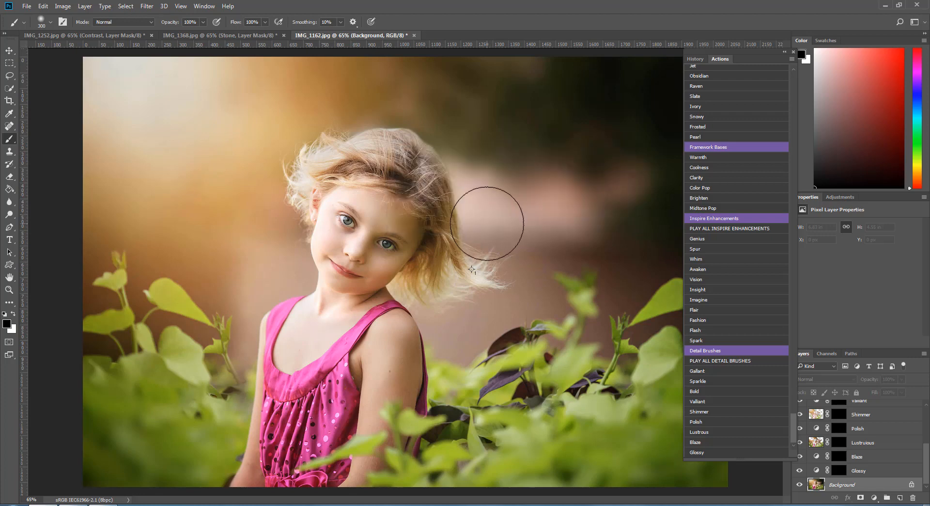
pyautogui.click(793, 52)
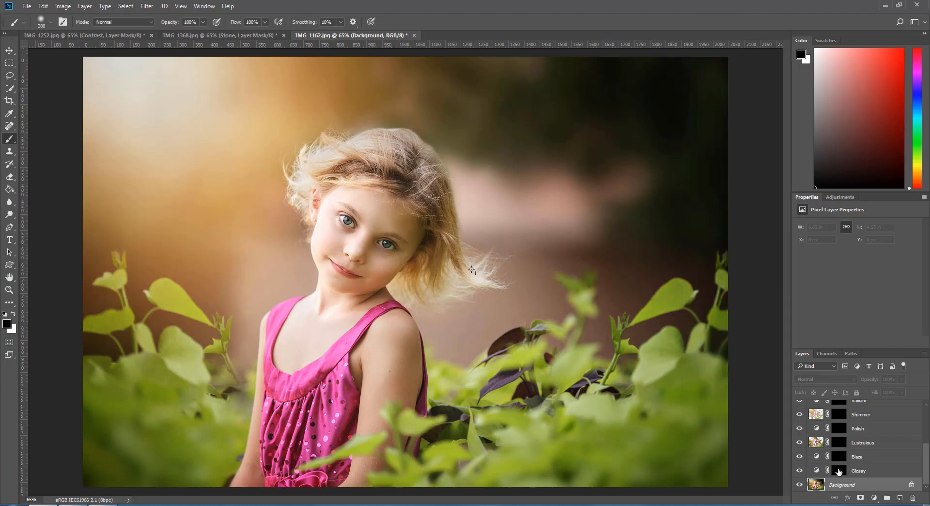
# Paint white on the Polish layer's mask over both eyes and the hair above the forehead with a 70 px brush
pyautogui.scroll(3, 853, 463)
pyautogui.scroll(-5, 851, 453)
pyautogui.click(840, 429)
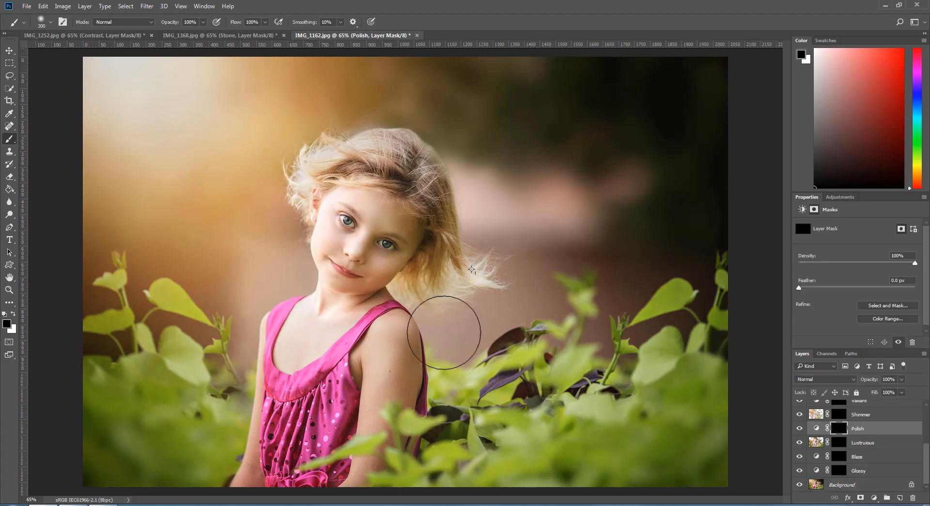
pyautogui.click(13, 314)
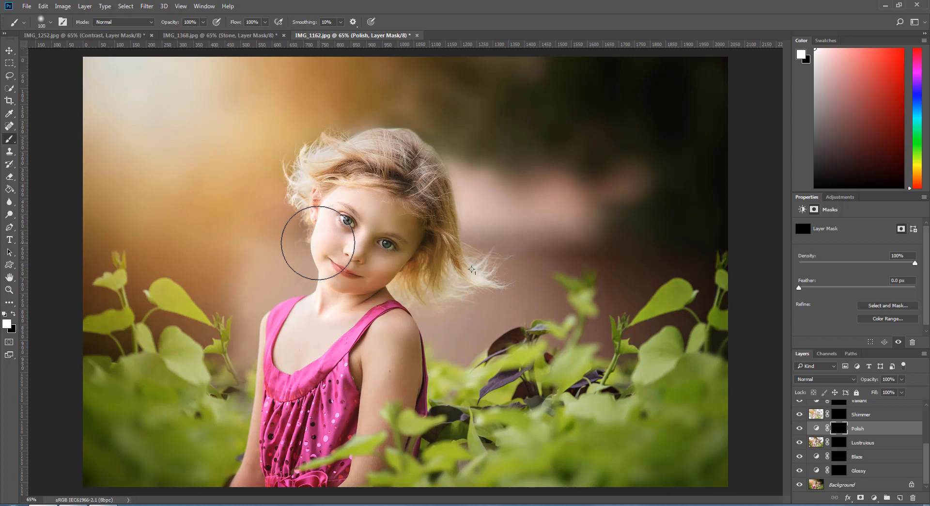
pyautogui.press('[')
pyautogui.press('[')
pyautogui.press('[')
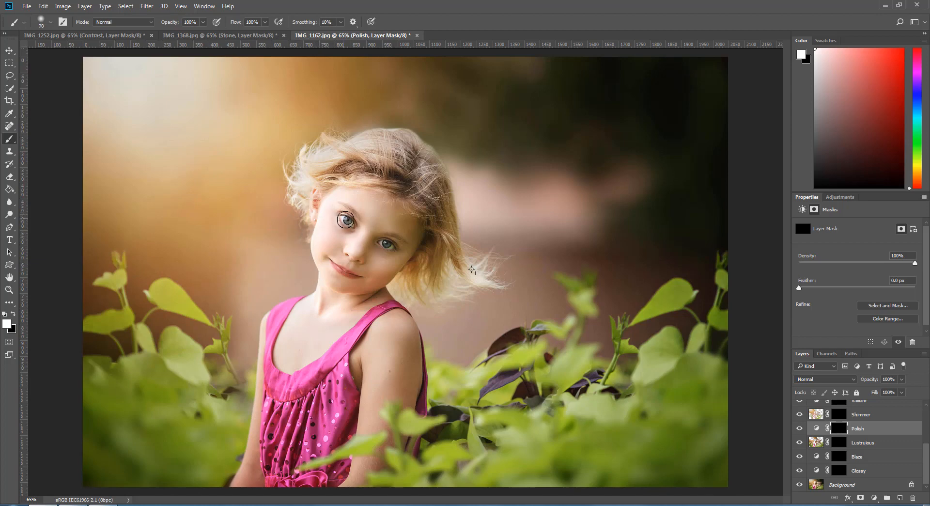
pyautogui.click(347, 217)
pyautogui.click(388, 244)
pyautogui.moveTo(315, 189)
pyautogui.mouseDown()
pyautogui.moveTo(371, 165)
pyautogui.moveTo(415, 196)
pyautogui.mouseUp()
# Paint white on the Sparkle layer's mask over the blurred background around the girl with a 500 px brush
pyautogui.scroll(5, 848, 450)
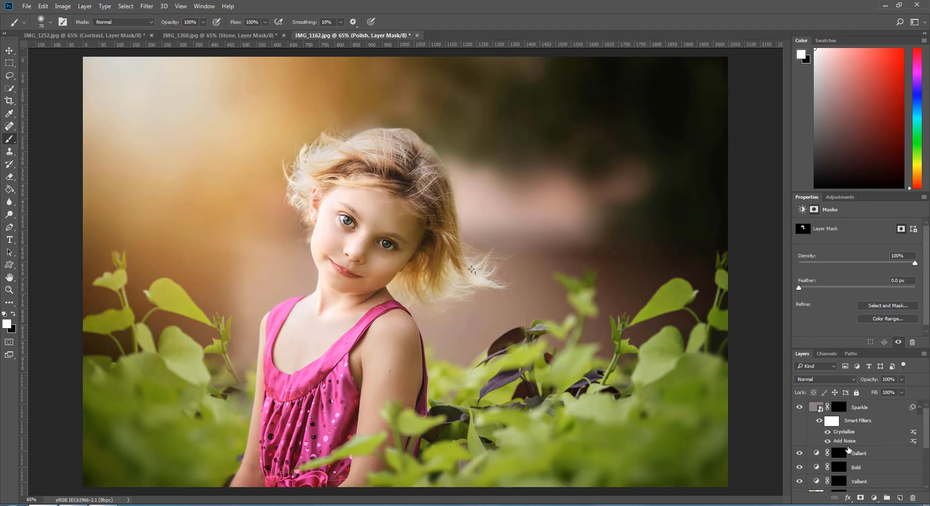
pyautogui.click(836, 407)
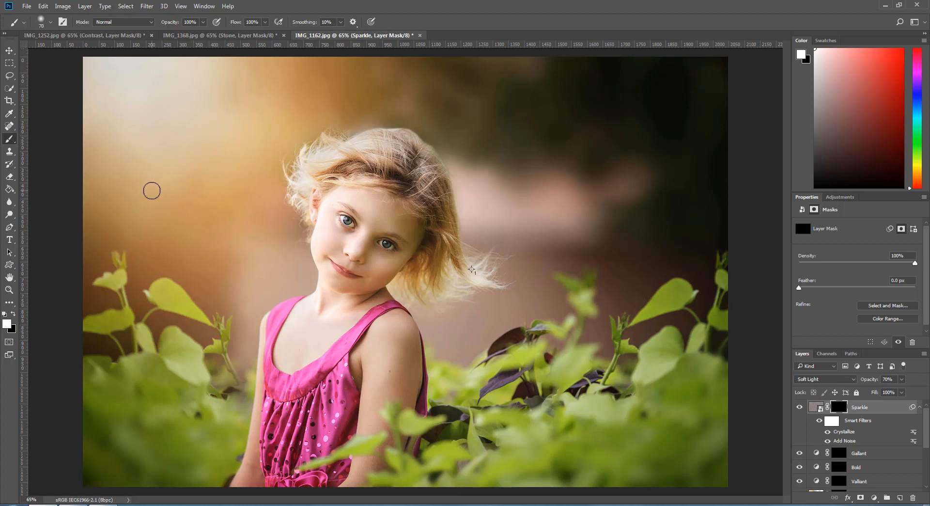
pyautogui.press(']')
pyautogui.press(']')
pyautogui.press(']')
pyautogui.press(']')
pyautogui.press(']')
pyautogui.press(']')
pyautogui.press(']')
pyautogui.press(']')
pyautogui.press(']')
pyautogui.press(']')
pyautogui.press(']')
pyautogui.press(']')
pyautogui.press(']')
pyautogui.press(']')
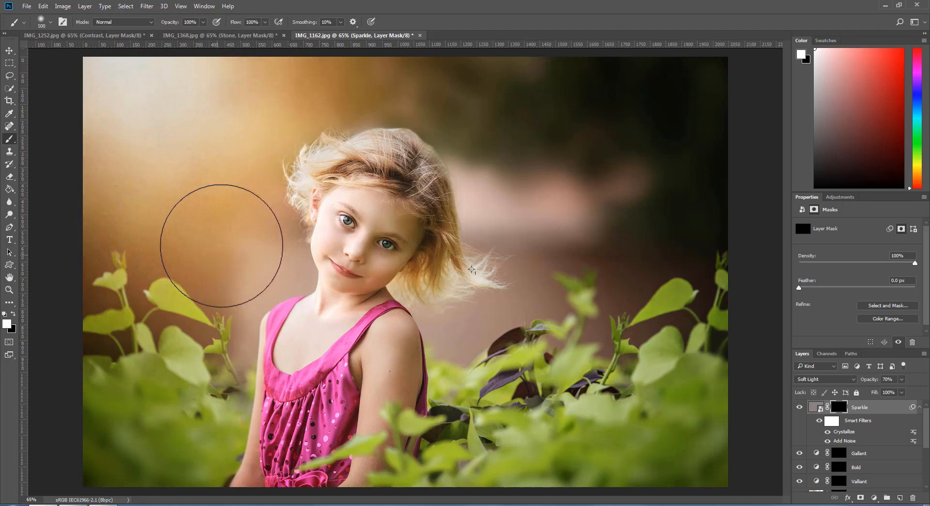
pyautogui.moveTo(216, 195)
pyautogui.mouseDown()
pyautogui.moveTo(130, 182)
pyautogui.moveTo(154, 147)
pyautogui.moveTo(253, 92)
pyautogui.moveTo(300, 91)
pyautogui.moveTo(323, 65)
pyautogui.moveTo(462, 76)
pyautogui.moveTo(355, 67)
pyautogui.moveTo(422, 68)
pyautogui.moveTo(485, 104)
pyautogui.moveTo(489, 126)
pyautogui.moveTo(455, 88)
pyautogui.moveTo(434, 83)
pyautogui.moveTo(465, 74)
pyautogui.moveTo(545, 86)
pyautogui.moveTo(593, 74)
pyautogui.moveTo(594, 53)
pyautogui.moveTo(648, 44)
pyautogui.moveTo(699, 64)
pyautogui.moveTo(706, 104)
pyautogui.moveTo(709, 95)
pyautogui.moveTo(502, 125)
pyautogui.moveTo(484, 137)
pyautogui.moveTo(544, 191)
pyautogui.moveTo(527, 166)
pyautogui.moveTo(604, 140)
pyautogui.moveTo(536, 300)
pyautogui.mouseUp()
# Paint white on the Shimmer layer's mask over the girl's hair with the 500 px brush and lower the layer's opacity to 28%
pyautogui.scroll(-5, 859, 451)
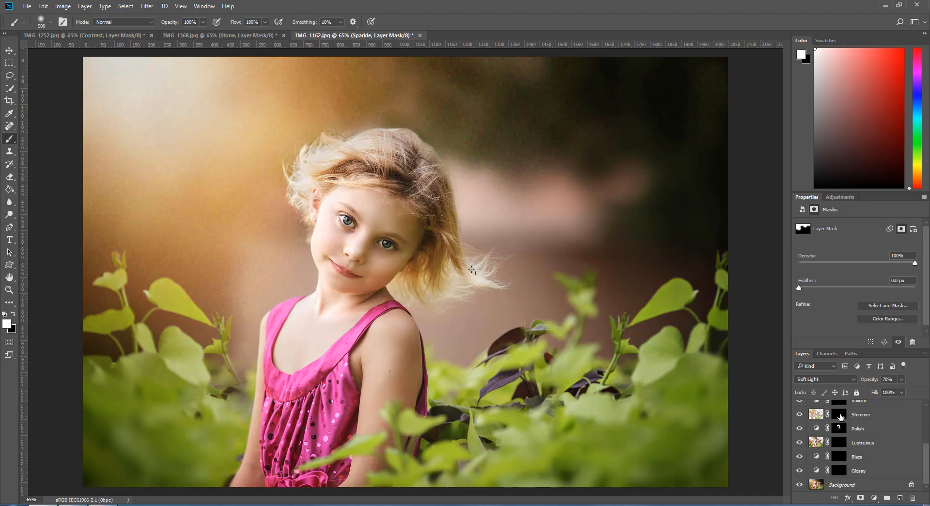
pyautogui.click(841, 416)
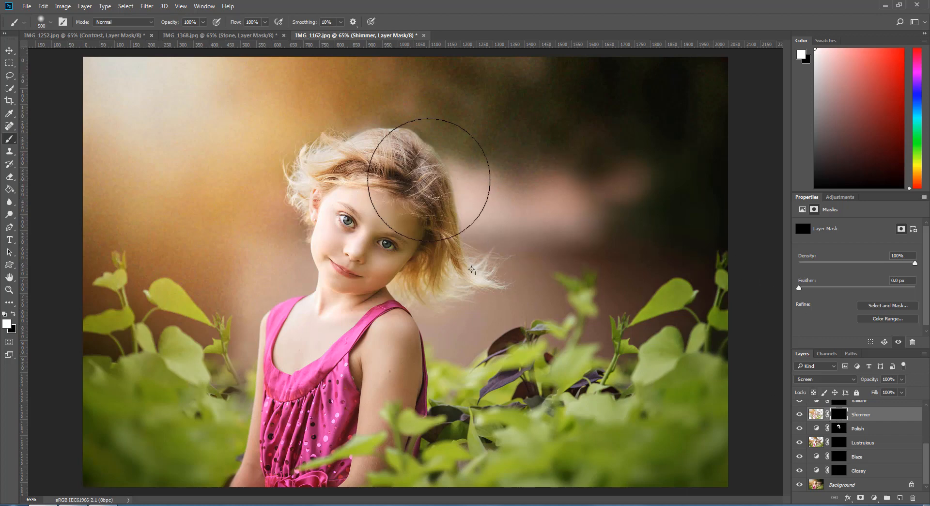
pyautogui.moveTo(429, 179); pyautogui.dragTo(426, 166)
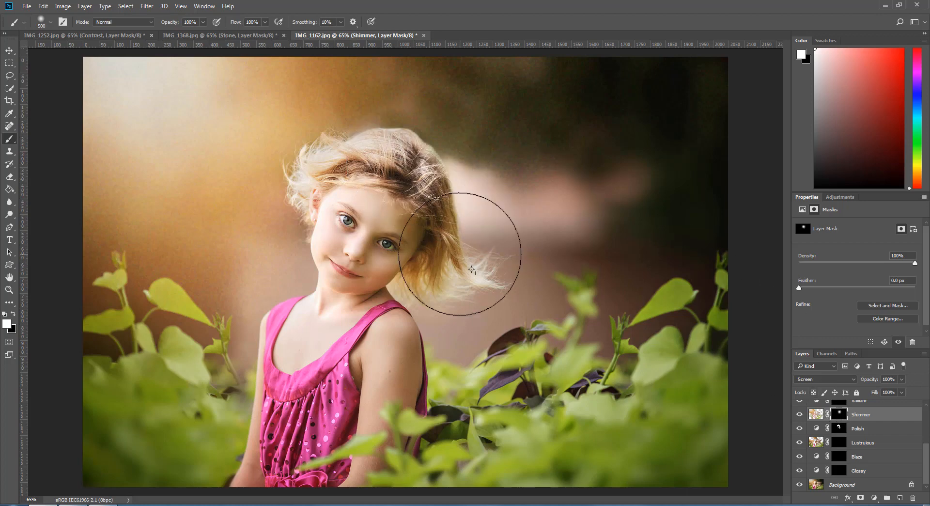
pyautogui.moveTo(453, 245); pyautogui.dragTo(365, 155)
pyautogui.click(322, 157)
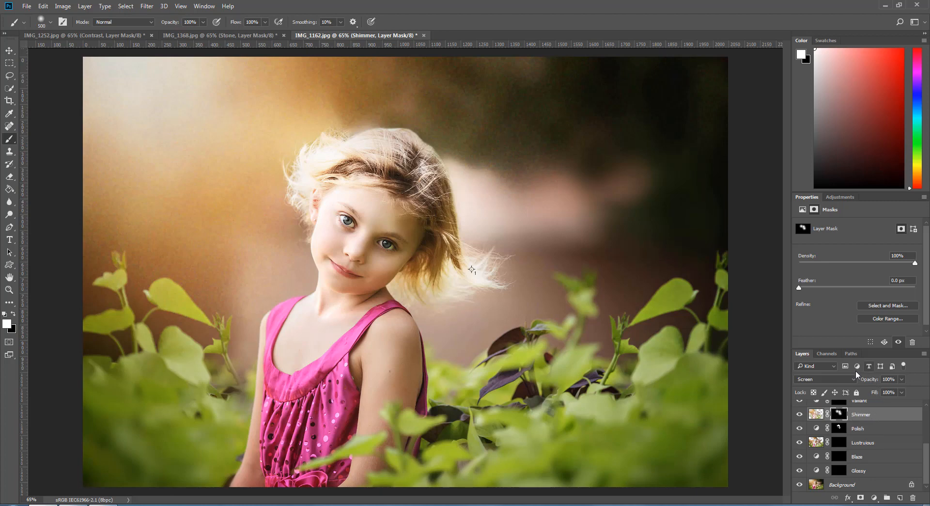
pyautogui.click(901, 379)
pyautogui.moveTo(903, 393); pyautogui.dragTo(870, 394)
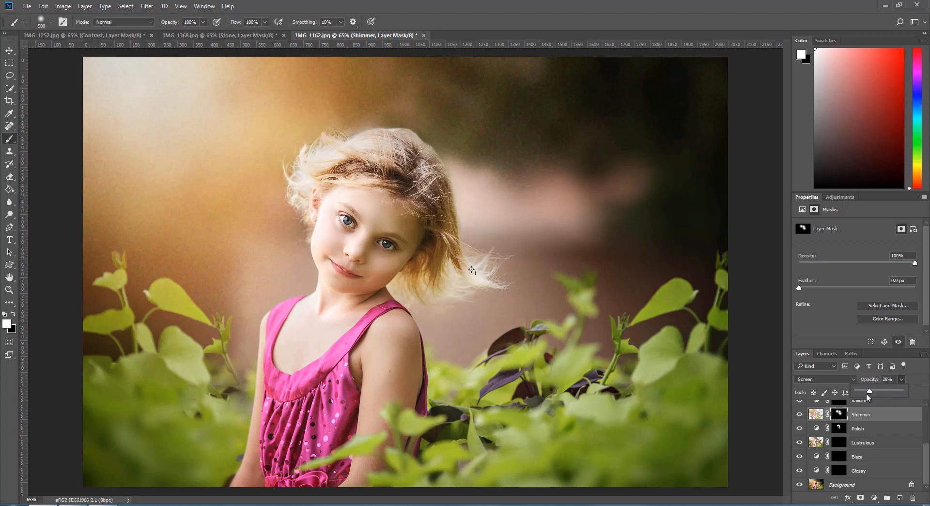